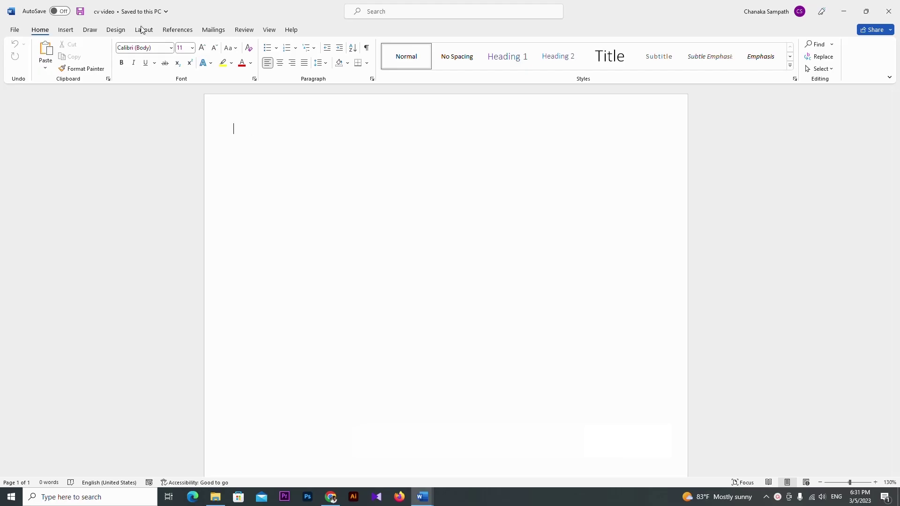
# Step: Set all page margins to zero using the Last Custom Setting preset
pyautogui.click(142, 30)
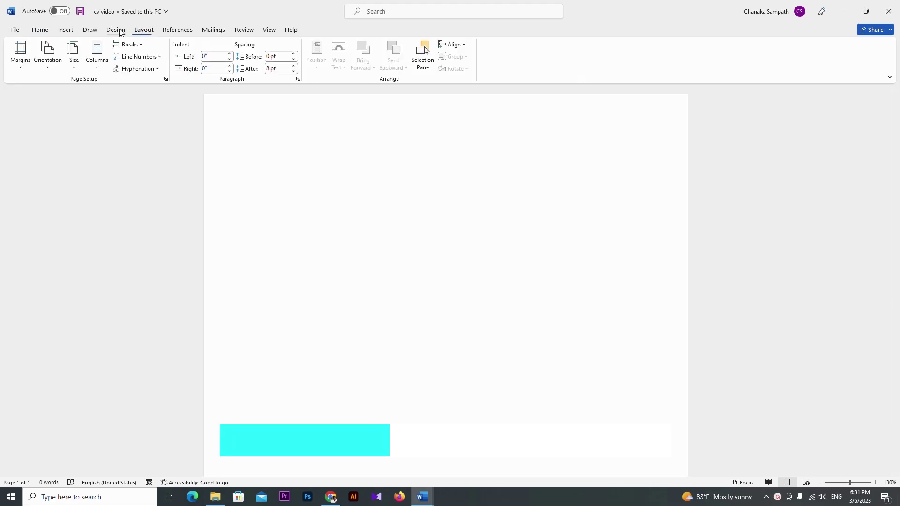
pyautogui.click(20, 52)
pyautogui.click(57, 96)
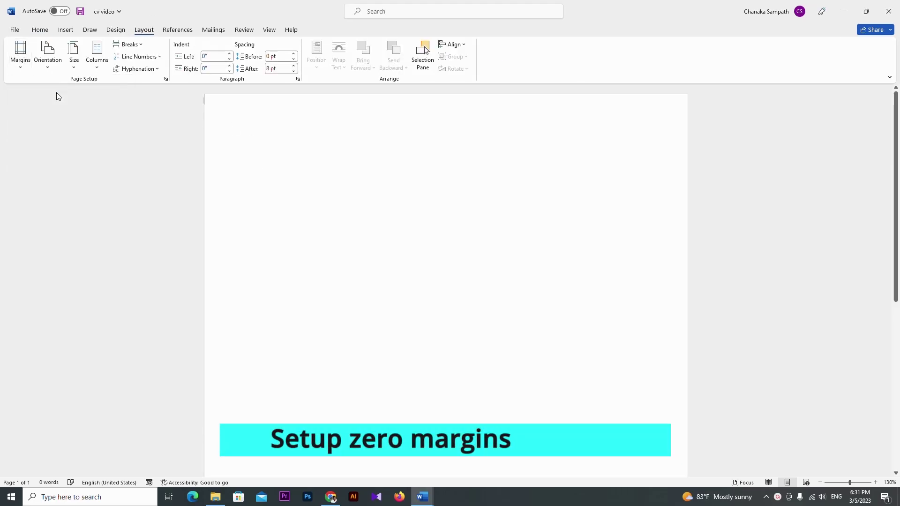
# Step: Show gridlines across the page and pick the Rectangle shape
pyautogui.click(269, 30)
pyautogui.click(222, 57)
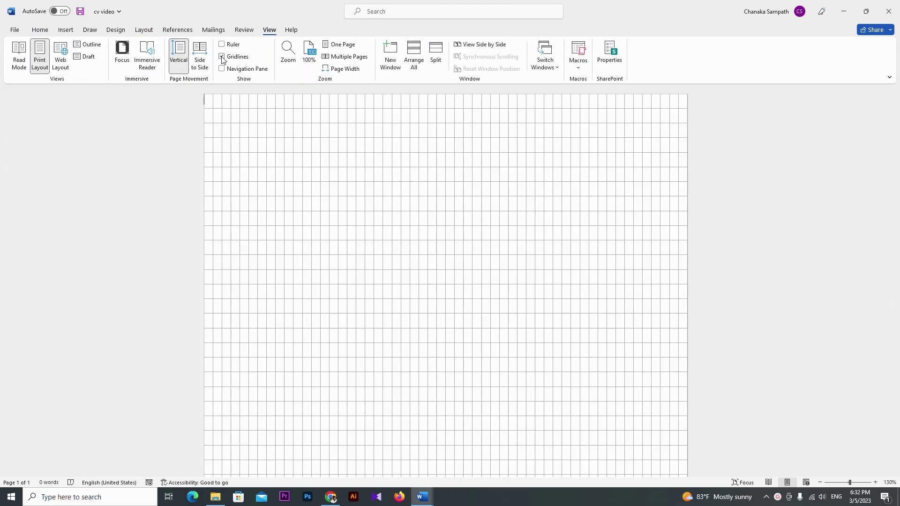
pyautogui.click(65, 29)
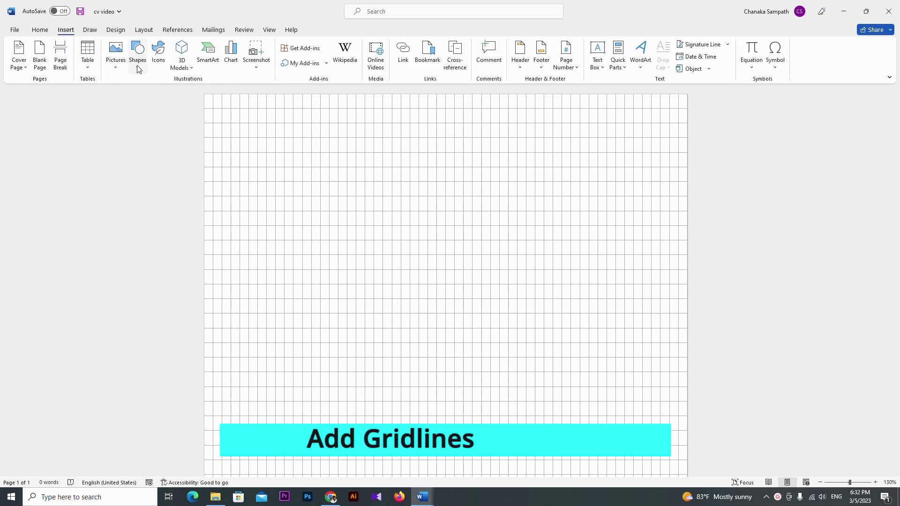
pyautogui.click(158, 96)
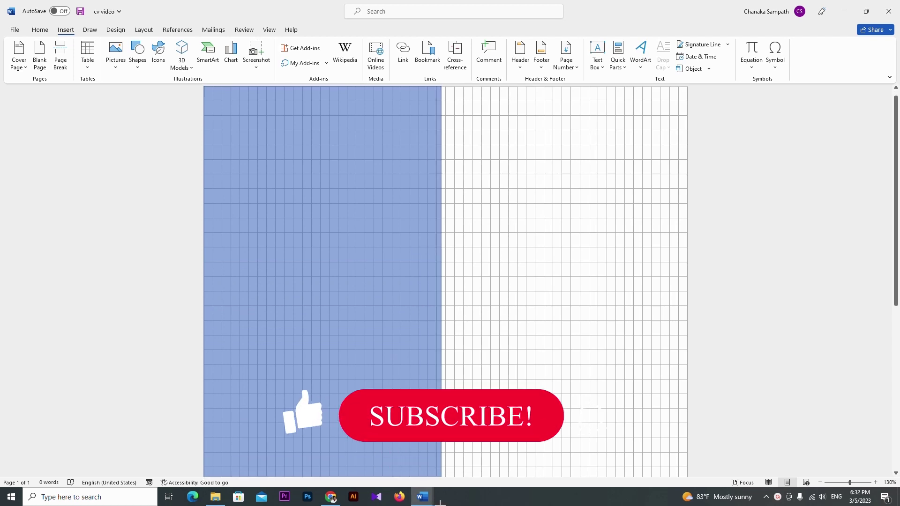
# Step: Draw a rectangle from the page's top-left corner down to the full 11.75" page height
pyautogui.moveTo(204, 95); pyautogui.dragTo(423, 475)
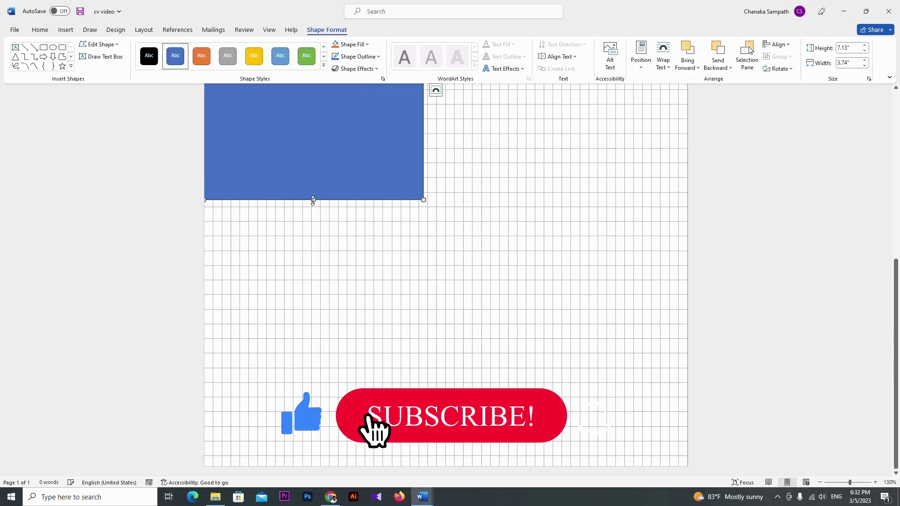
pyautogui.moveTo(329, 464); pyautogui.dragTo(329, 470)
pyautogui.scroll(5, 326, 302)
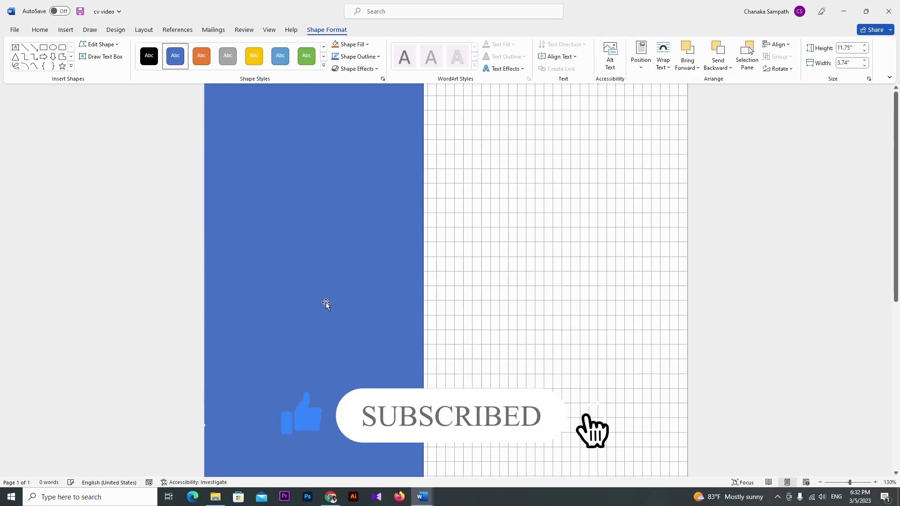
# Step: Set the rectangle's line to No line in Format Shape
pyautogui.rightClick(308, 189)
pyautogui.click(328, 432)
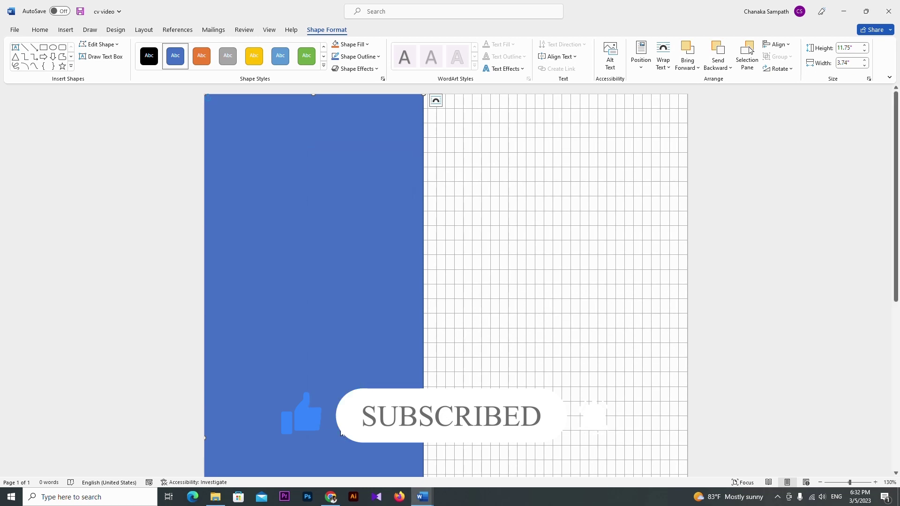
pyautogui.click(783, 135)
pyautogui.click(789, 239)
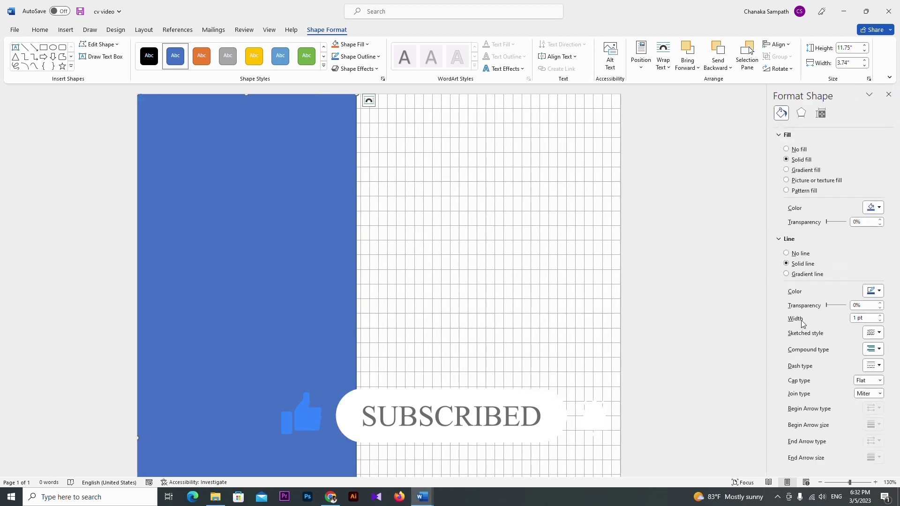
pyautogui.click(795, 253)
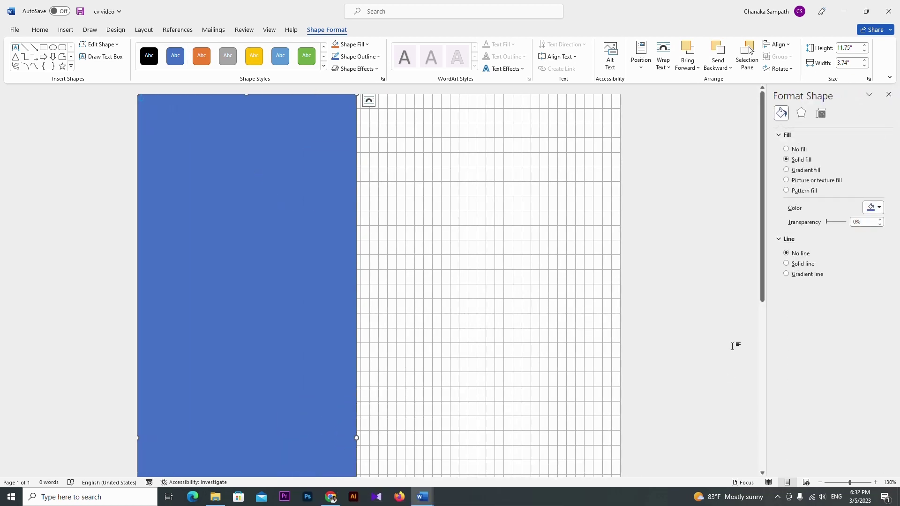
# Step: Give the rectangle a gradient fill with the first stop dark navy #14213D at 20%
pyautogui.click(787, 171)
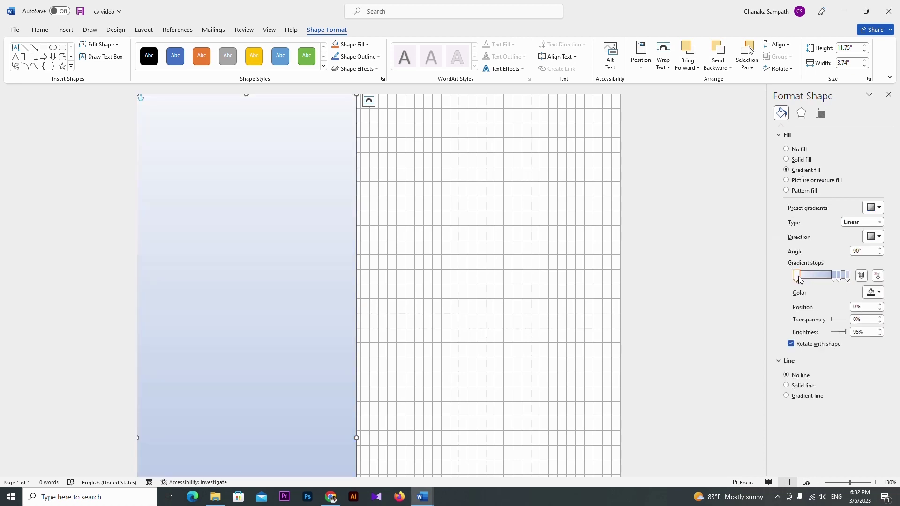
pyautogui.click(799, 277)
pyautogui.click(872, 292)
pyautogui.click(838, 398)
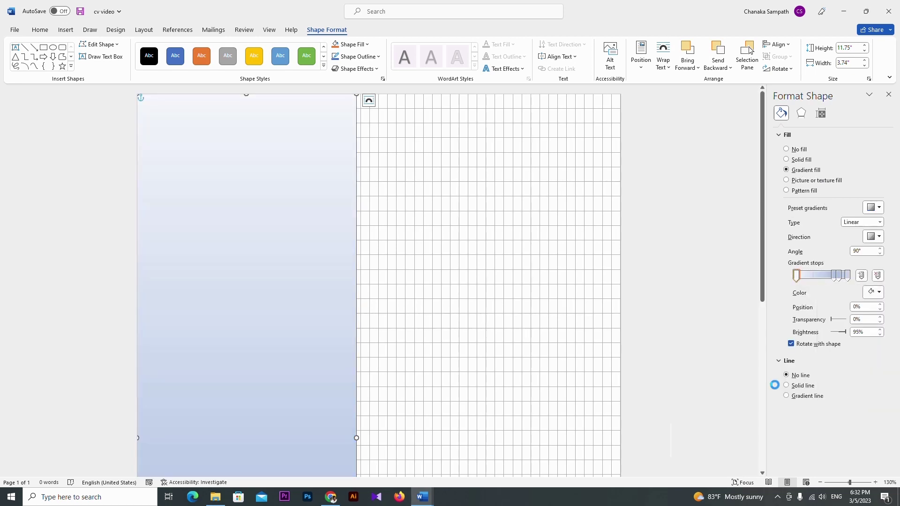
pyautogui.press('BackSpace')
pyautogui.press('BackSpace')
pyautogui.press('BackSpace')
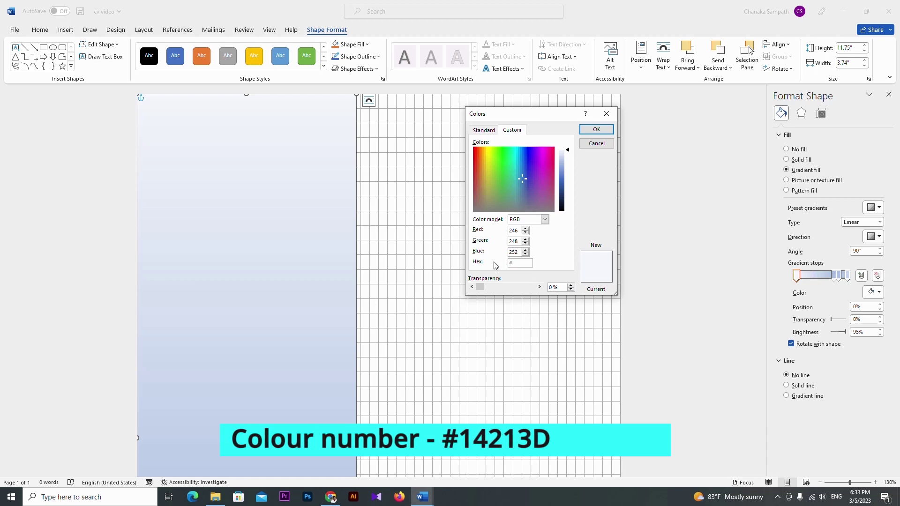
pyautogui.write('3D')
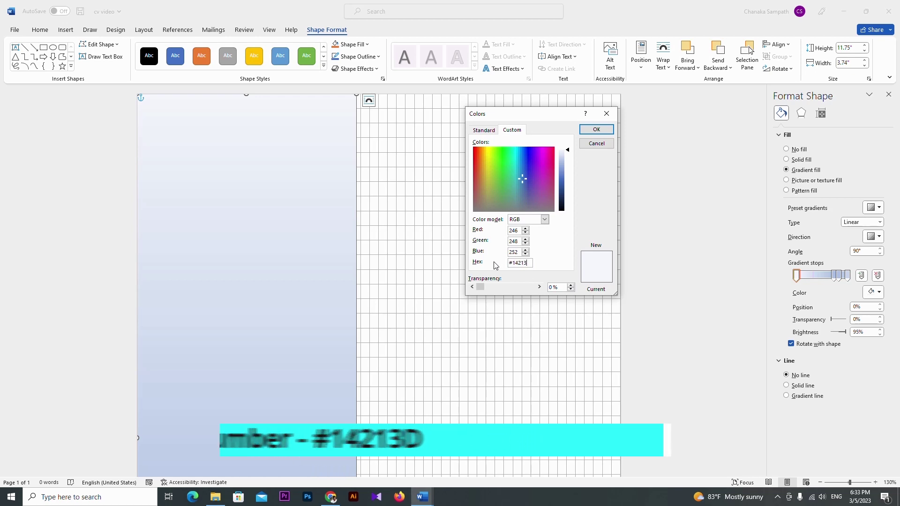
pyautogui.click(595, 130)
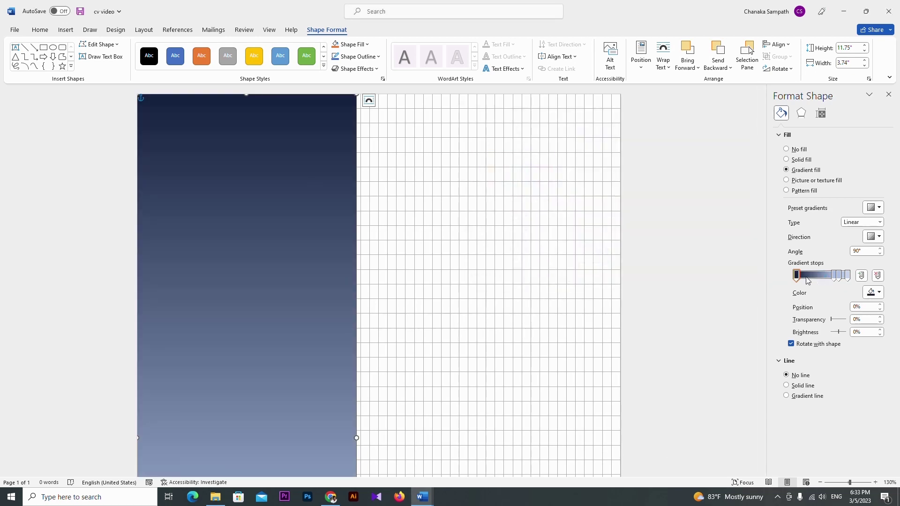
pyautogui.write('20')
pyautogui.press('Return')
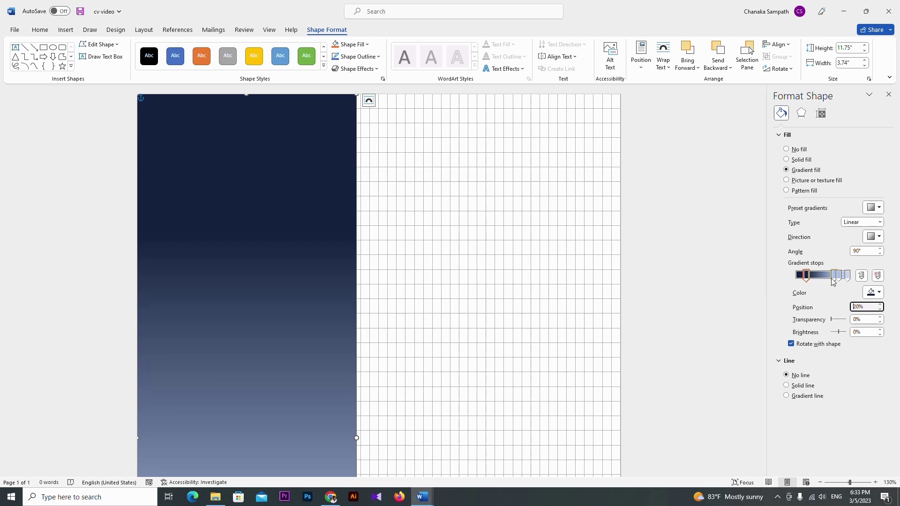
# Step: Move a gradient stop to 50% and colour it #465568
pyautogui.moveTo(833, 280); pyautogui.dragTo(821, 280)
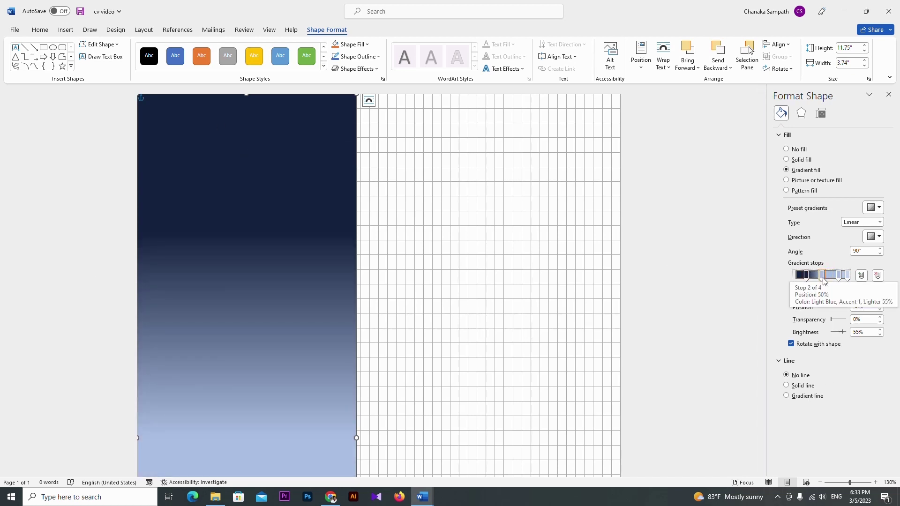
pyautogui.click(880, 293)
pyautogui.click(839, 424)
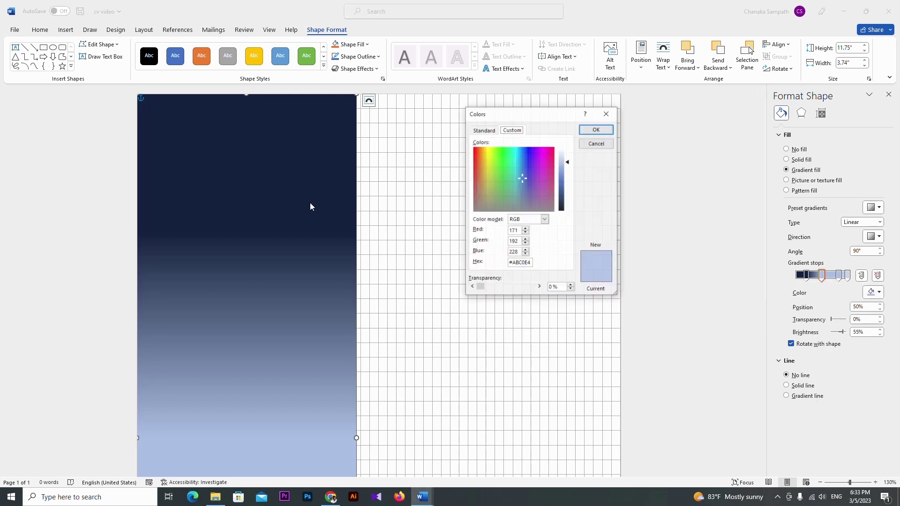
pyautogui.doubleClick(523, 263)
pyautogui.press('BackSpace')
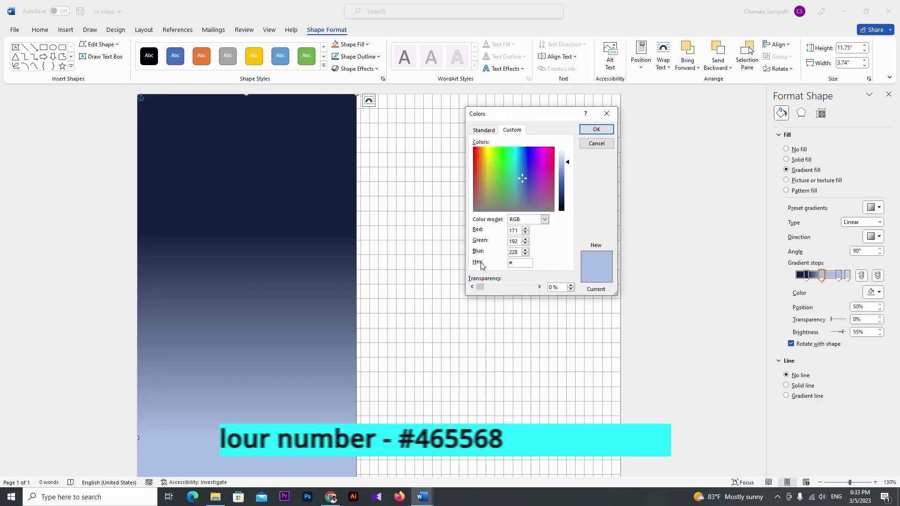
pyautogui.write('465568')
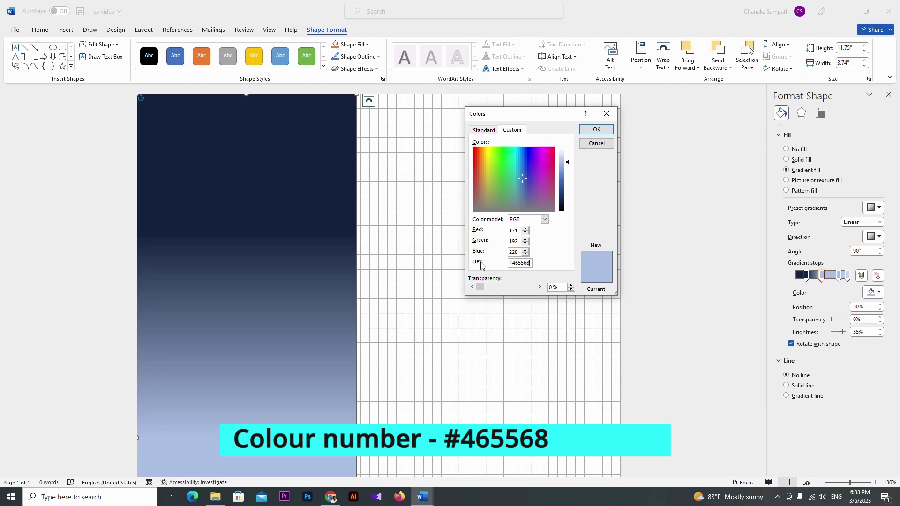
pyautogui.click(596, 129)
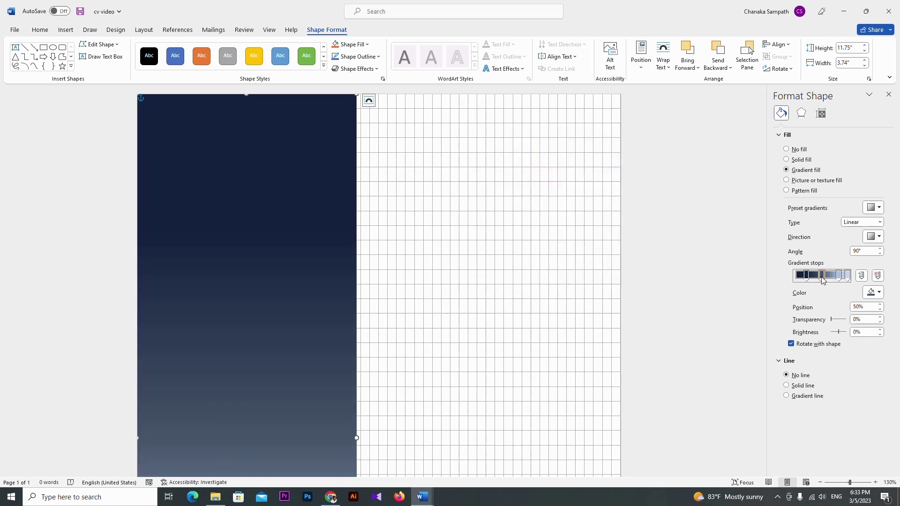
pyautogui.write('56')
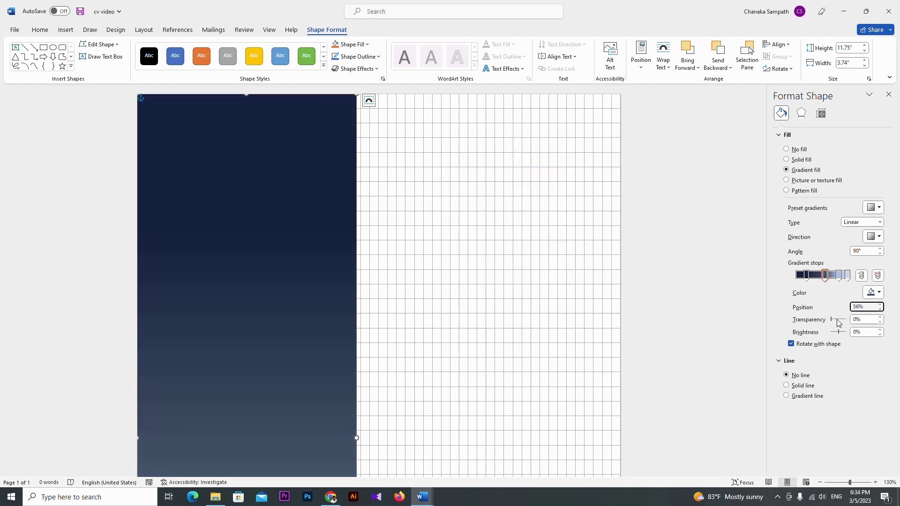
# Step: Colour the 83% gradient stop teal #4790A8
pyautogui.click(872, 292)
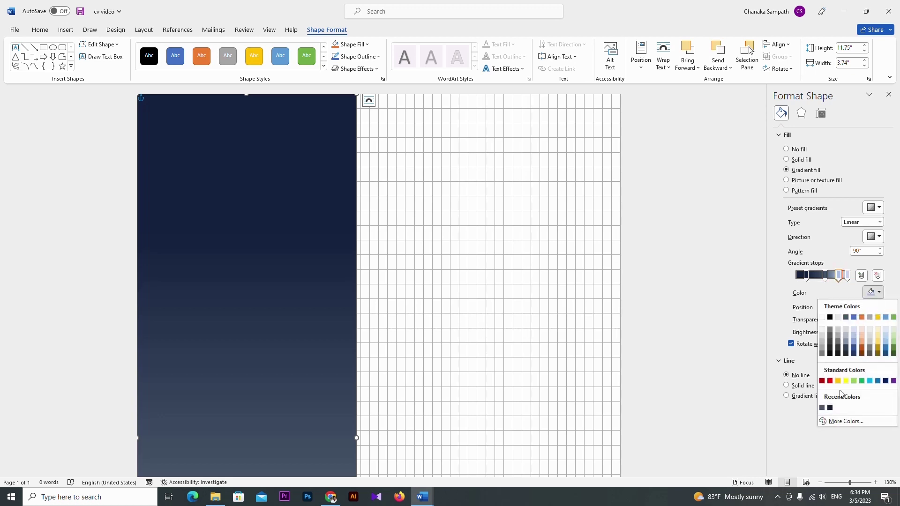
pyautogui.click(844, 424)
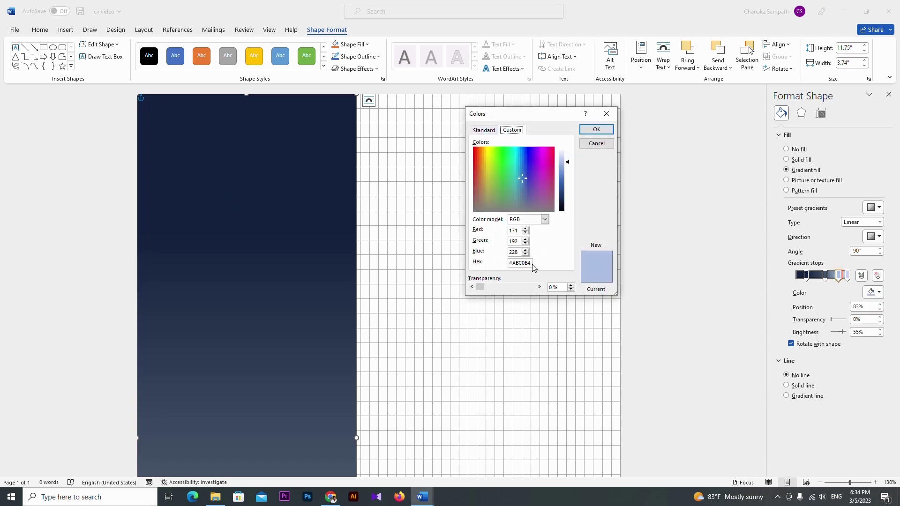
pyautogui.write('#4790A')
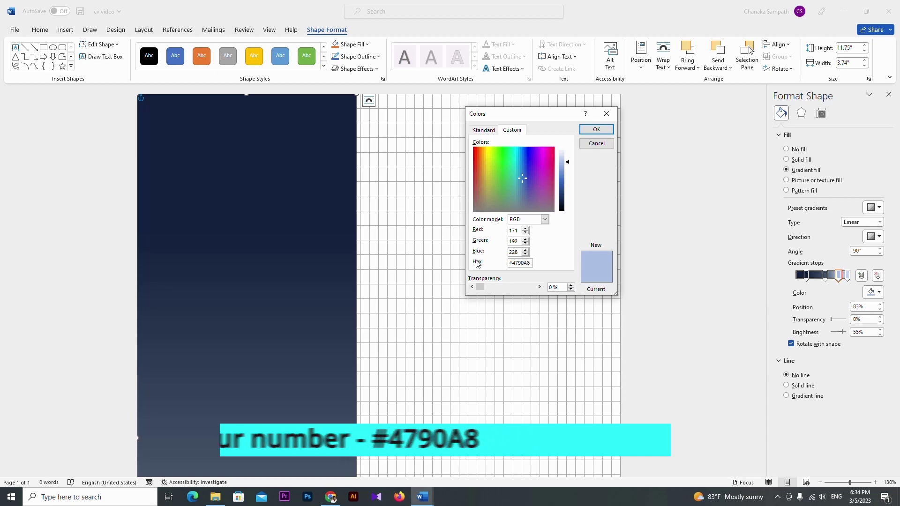
pyautogui.write('8')
pyautogui.click(596, 129)
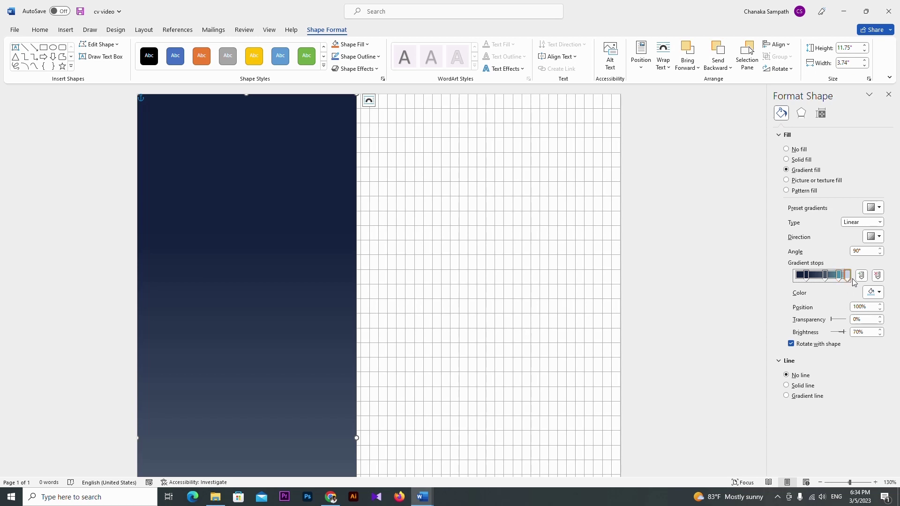
# Step: Colour the 100% gradient stop cyan #48CAE4 and deselect the sidebar
pyautogui.click(879, 293)
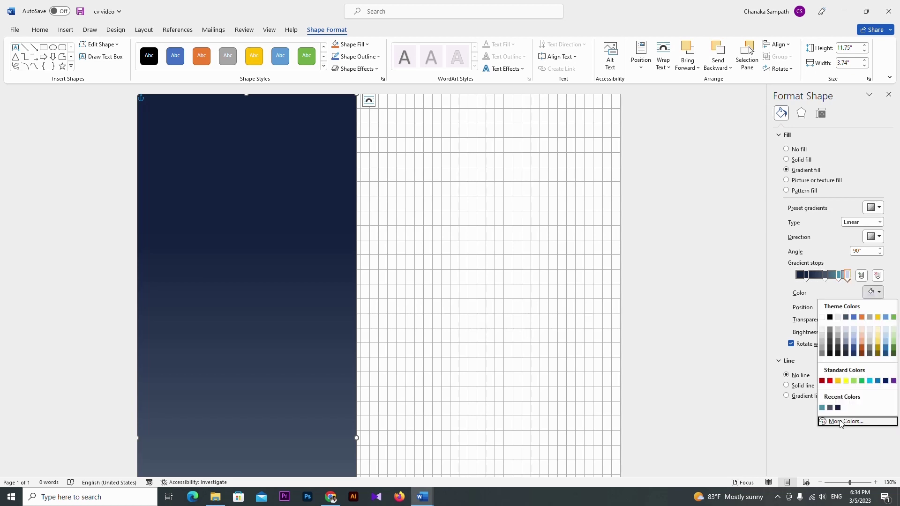
pyautogui.click(839, 421)
pyautogui.moveTo(533, 264); pyautogui.dragTo(473, 265)
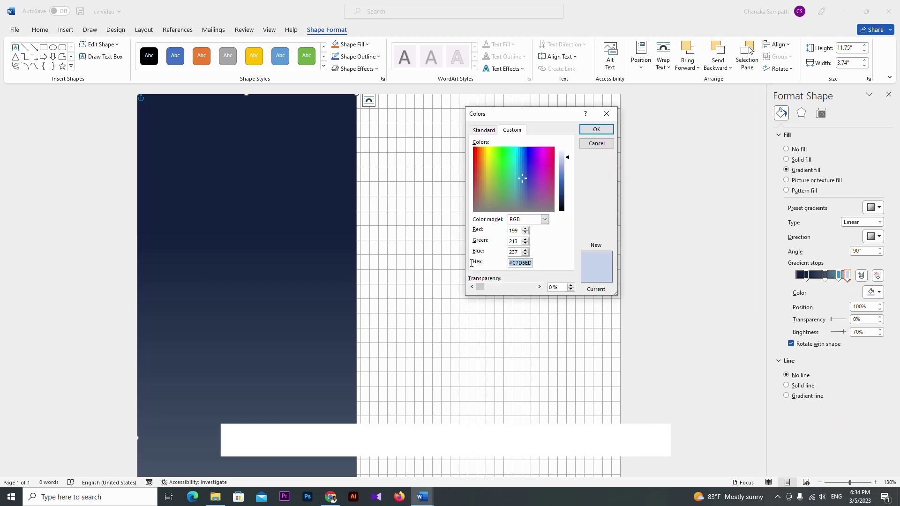
pyautogui.write('#48CAE4')
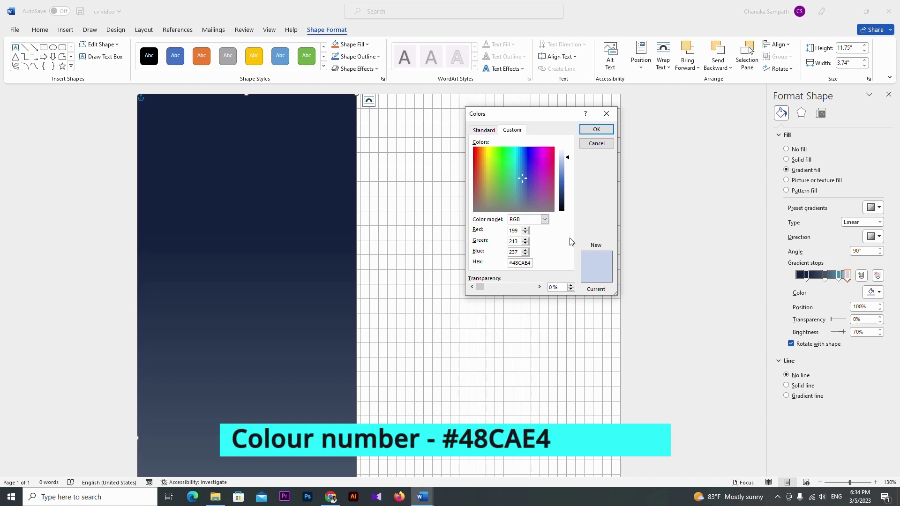
pyautogui.press('Return')
pyautogui.scroll(-4, 271, 331)
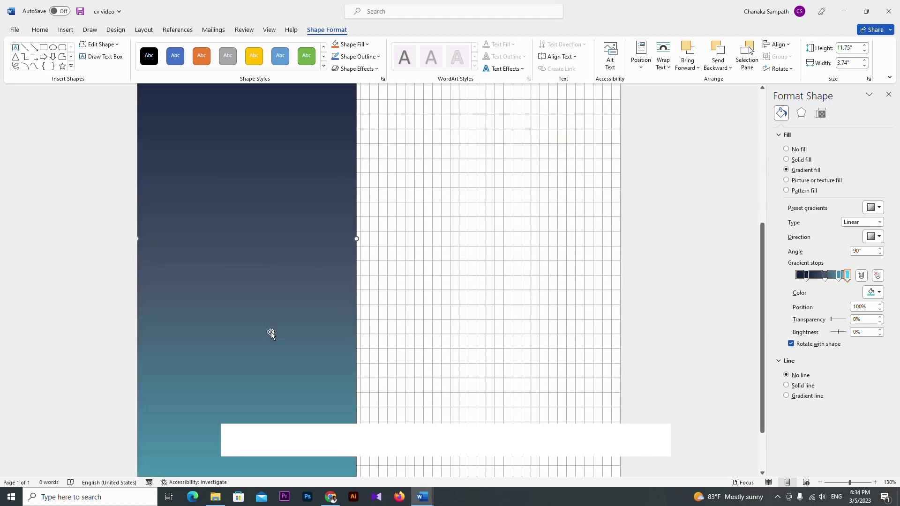
pyautogui.scroll(-2, 274, 330)
pyautogui.scroll(6, 282, 325)
pyautogui.press('Escape')
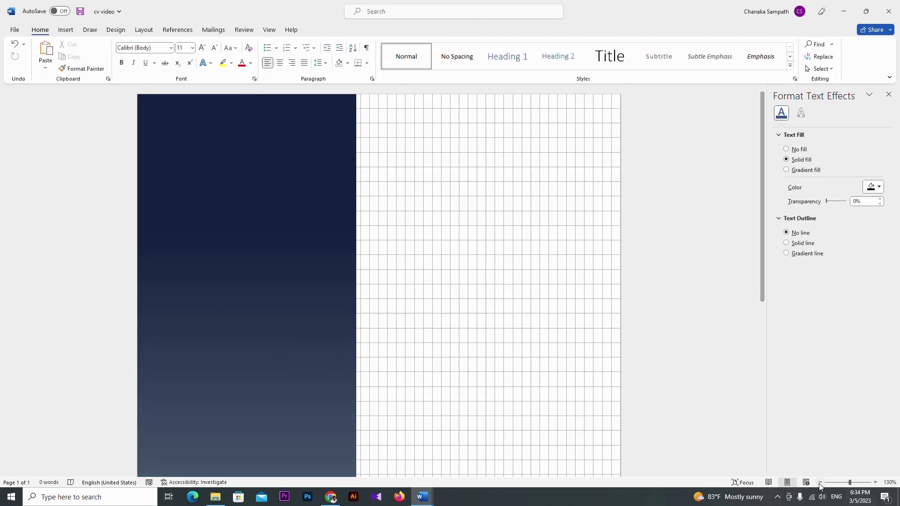
# Step: Insert the photo pexels-pixabay-532220 from this device onto the page
pyautogui.click(820, 482)
pyautogui.click(820, 482)
pyautogui.click(820, 483)
pyautogui.click(820, 482)
pyautogui.click(820, 483)
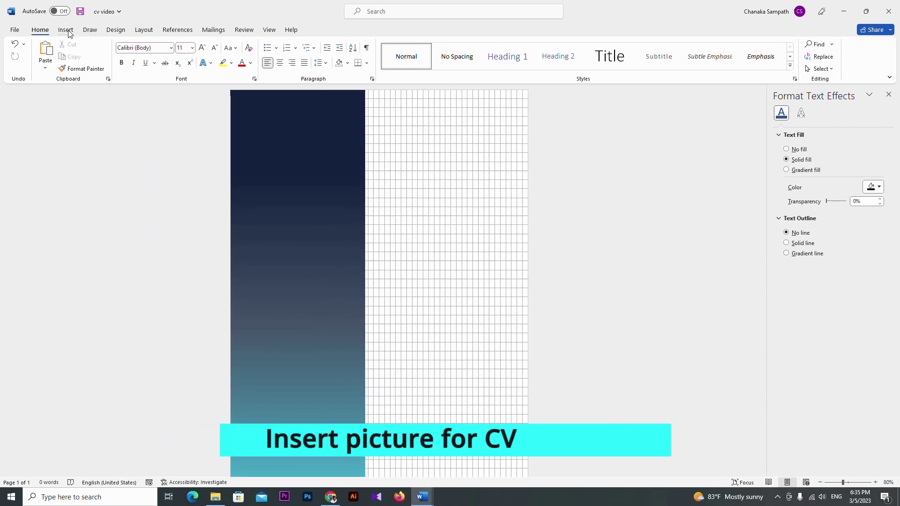
pyautogui.click(66, 30)
pyautogui.click(120, 70)
pyautogui.click(122, 102)
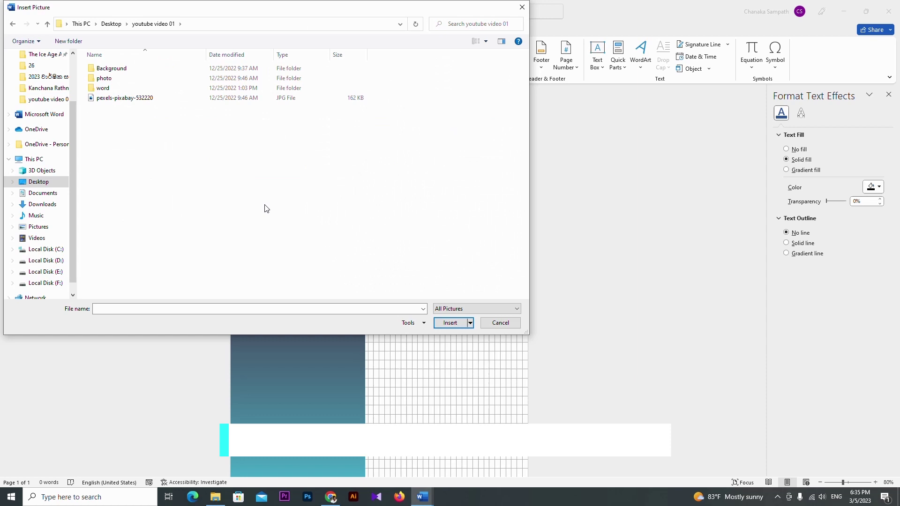
pyautogui.click(115, 100)
pyautogui.click(450, 323)
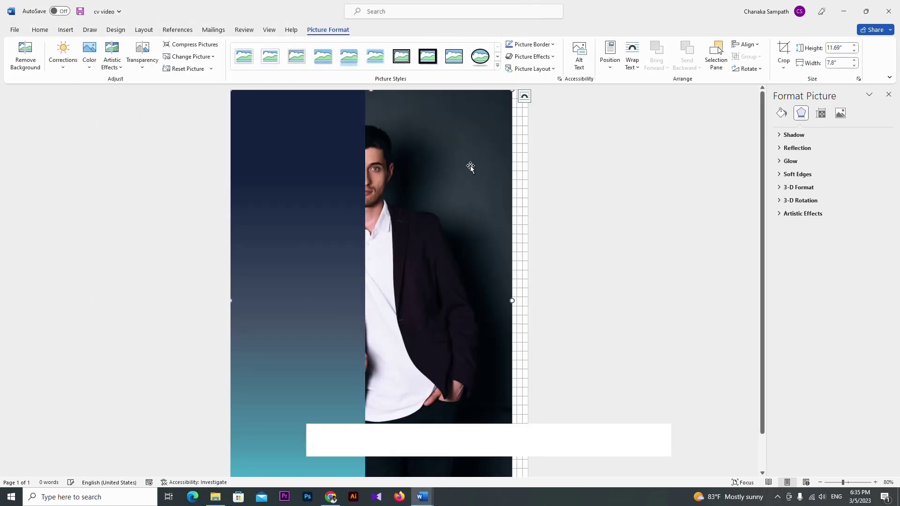
# Step: Float the photo In Front of Text and crop it to a 1:1 oval
pyautogui.click(632, 57)
pyautogui.click(648, 162)
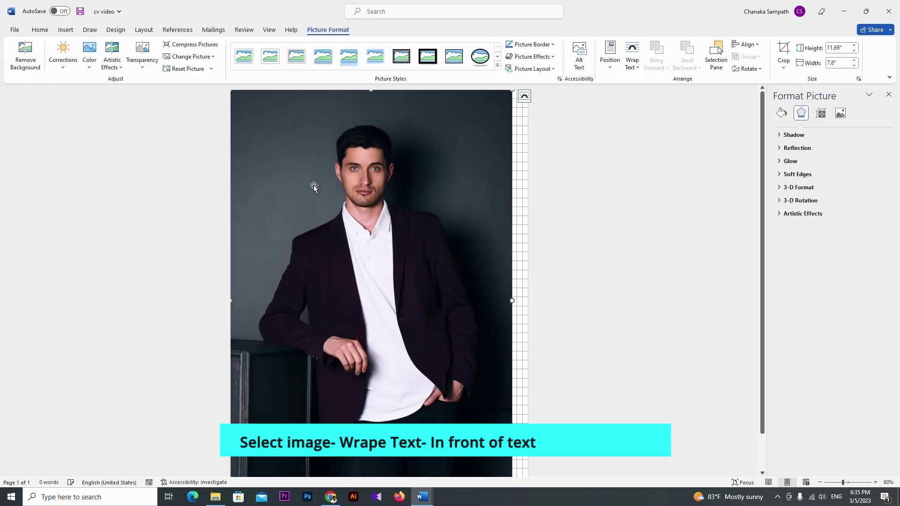
pyautogui.click(784, 68)
pyautogui.moveTo(809, 95)
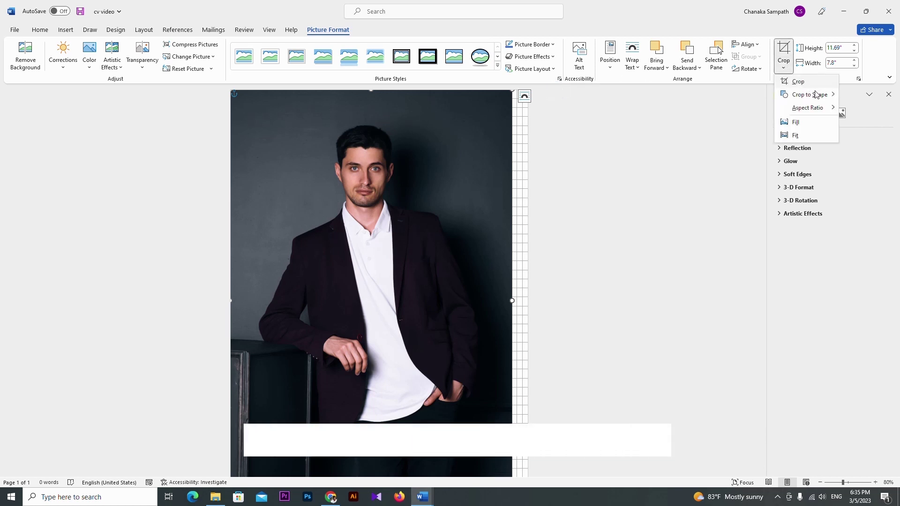
pyautogui.click(657, 134)
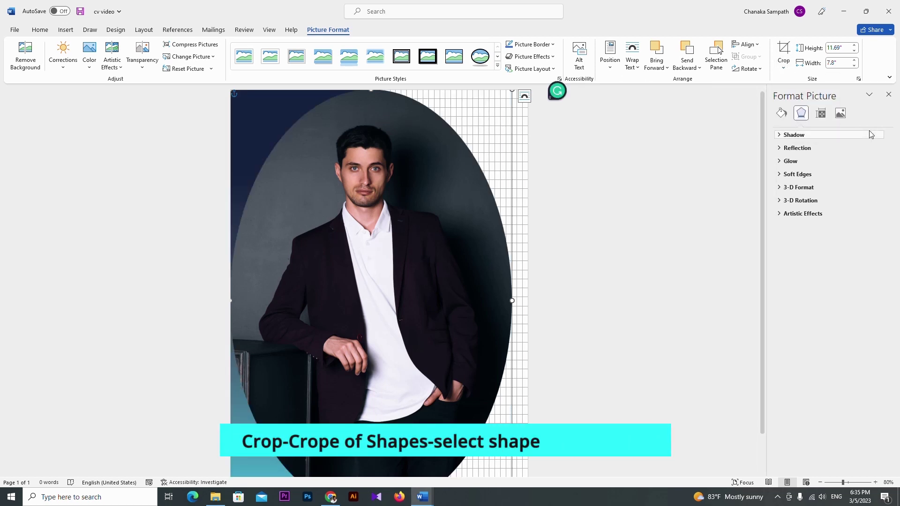
pyautogui.click(782, 69)
pyautogui.click(856, 125)
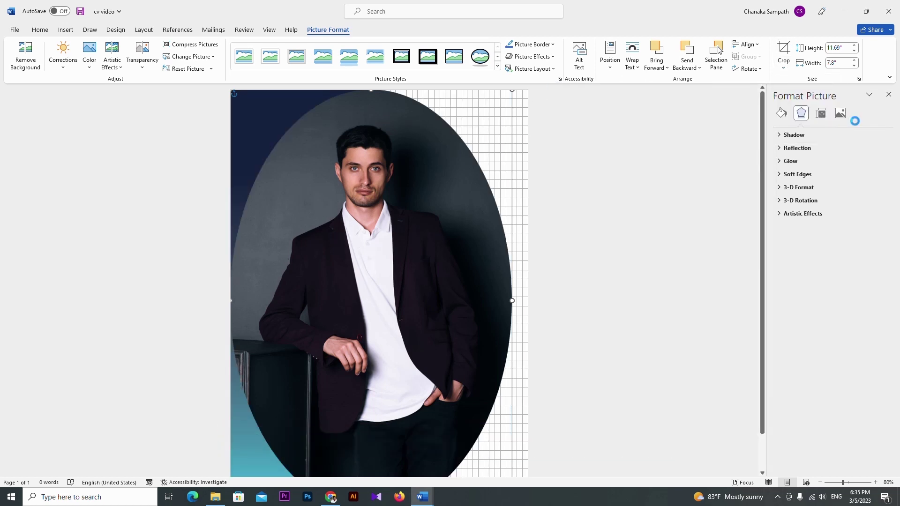
pyautogui.moveTo(339, 296); pyautogui.dragTo(346, 332)
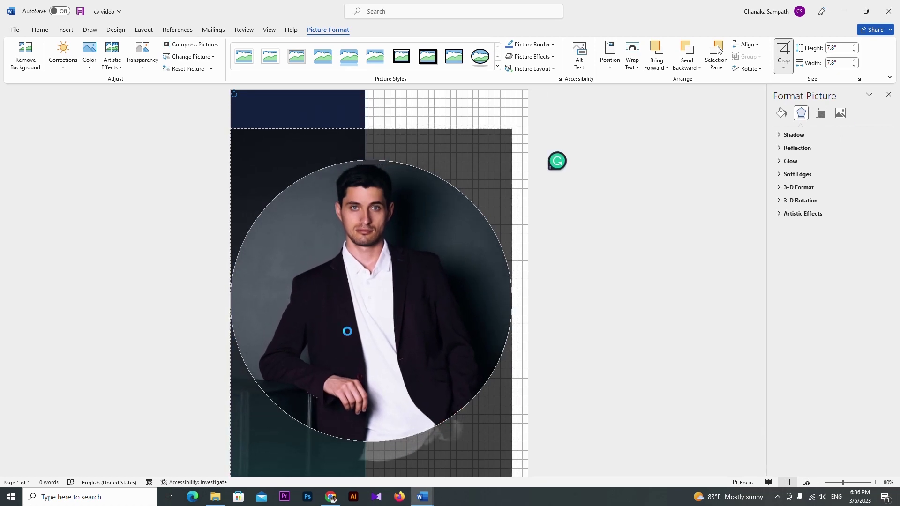
pyautogui.click(783, 52)
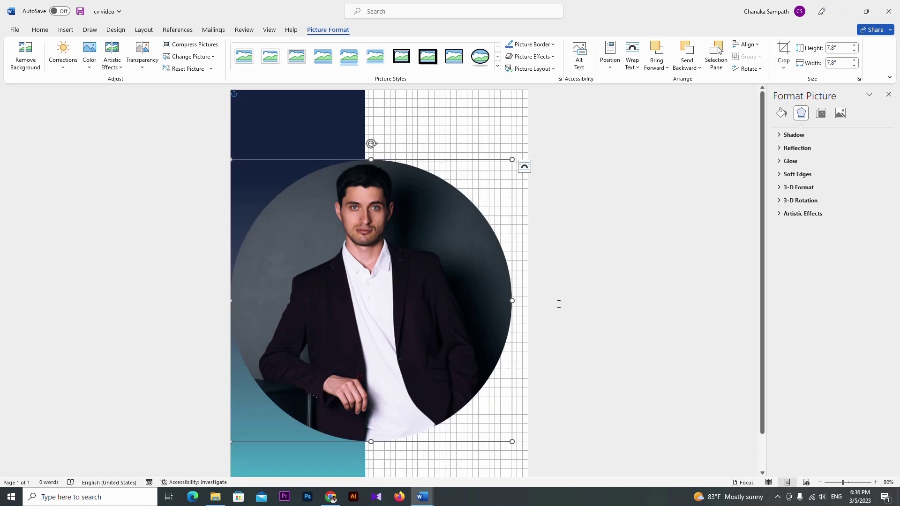
# Step: Shrink the circular photo, move it to the top of the sidebar, and give it a solid outline
pyautogui.click(523, 465)
pyautogui.moveTo(513, 443); pyautogui.dragTo(311, 241)
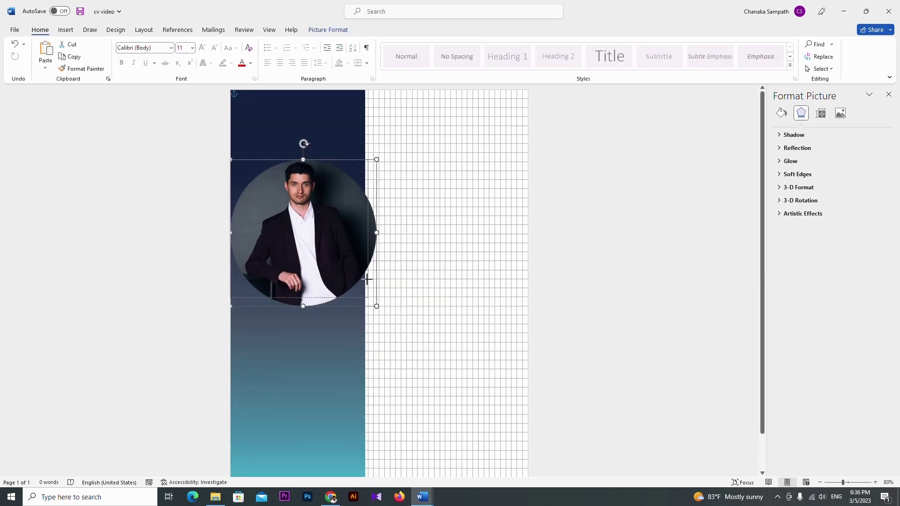
pyautogui.moveTo(274, 203)
pyautogui.mouseDown()
pyautogui.moveTo(291, 160)
pyautogui.moveTo(300, 162)
pyautogui.mouseUp()
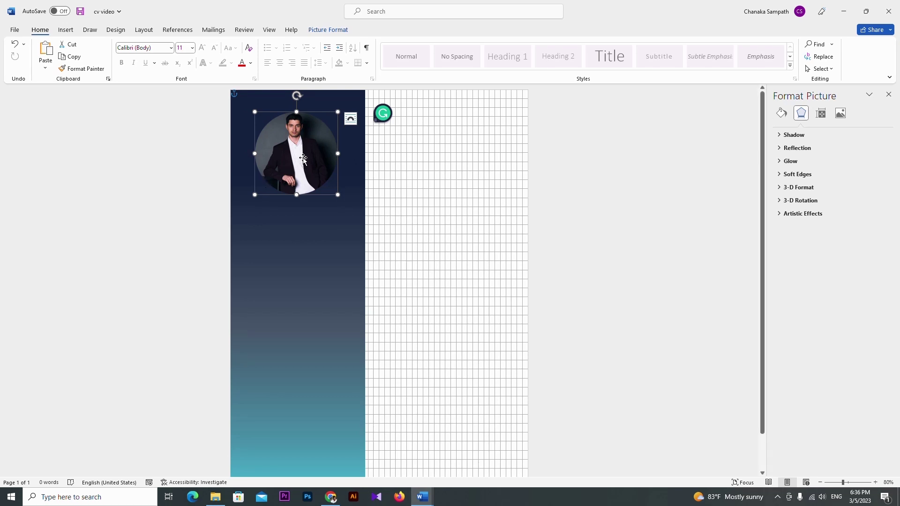
pyautogui.click(786, 231)
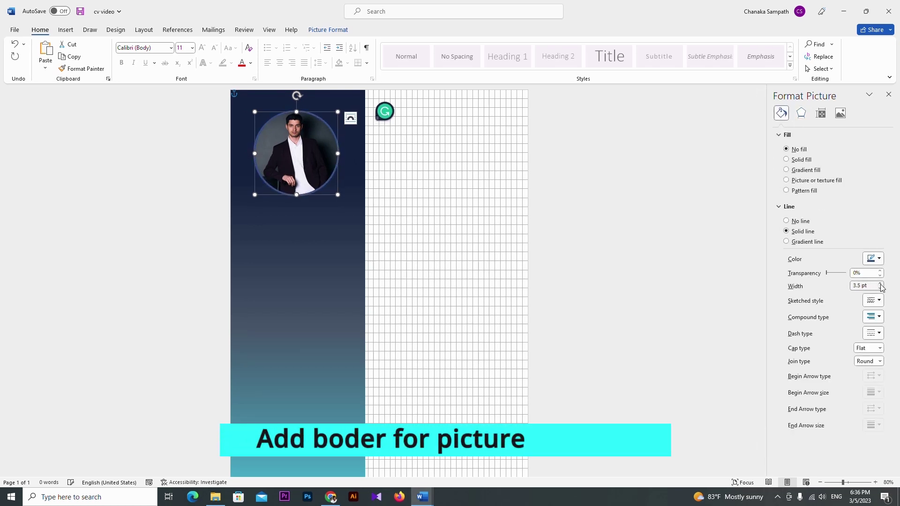
# Step: Make the photo's border 4 pt wide and white
pyautogui.click(880, 284)
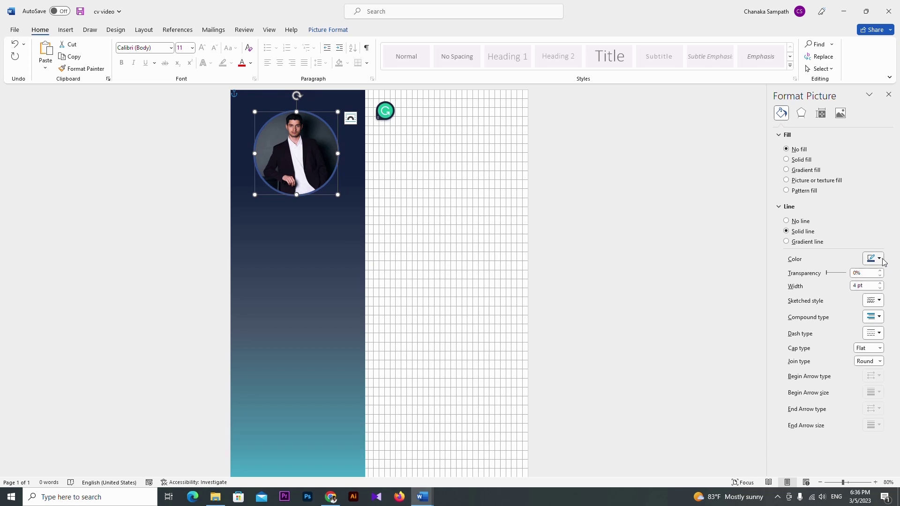
pyautogui.click(879, 259)
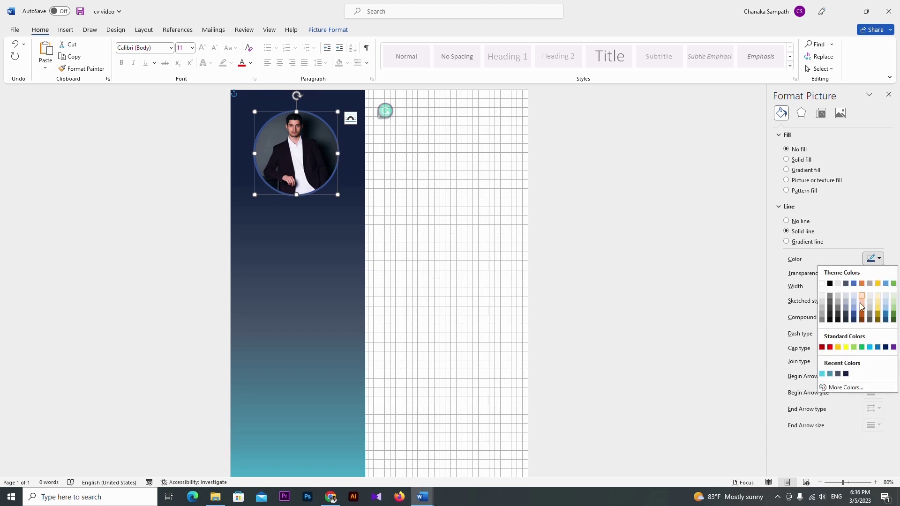
pyautogui.click(821, 283)
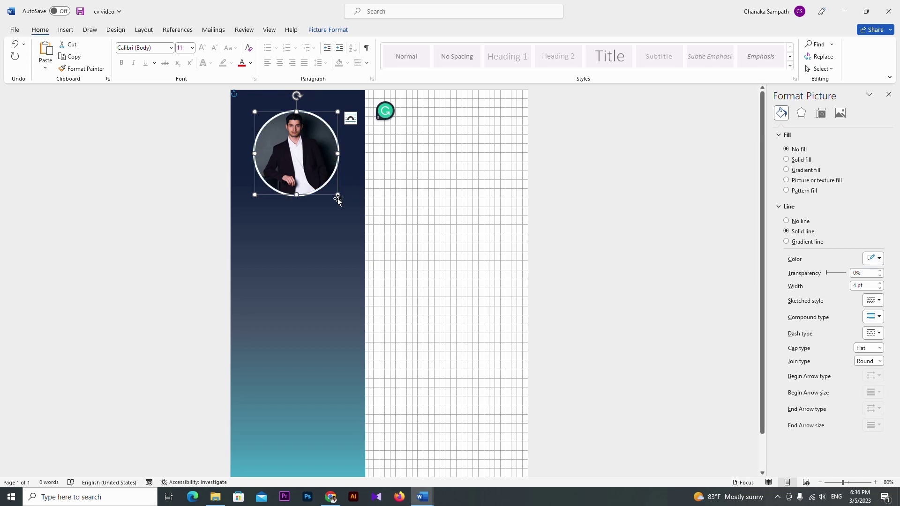
# Step: Enlarge the portrait slightly and centre it within the sidebar
pyautogui.moveTo(345, 209); pyautogui.dragTo(359, 217)
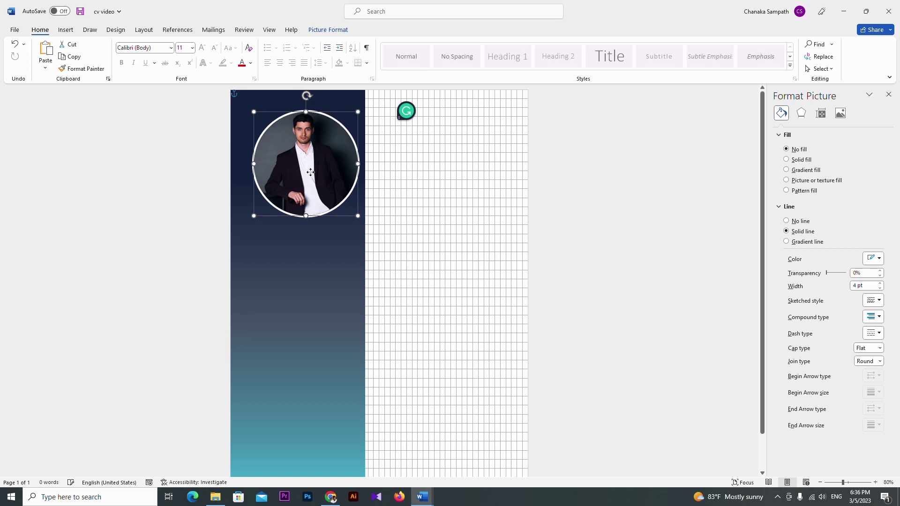
pyautogui.moveTo(313, 172); pyautogui.dragTo(306, 172)
pyautogui.click(539, 232)
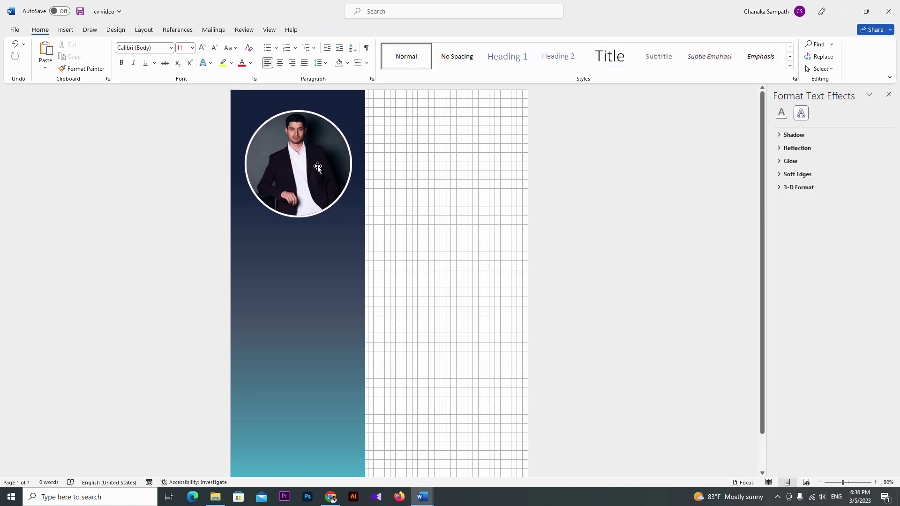
pyautogui.scroll(-1, 371, 185)
pyautogui.scroll(1, 367, 190)
pyautogui.click(280, 154)
pyautogui.click(420, 149)
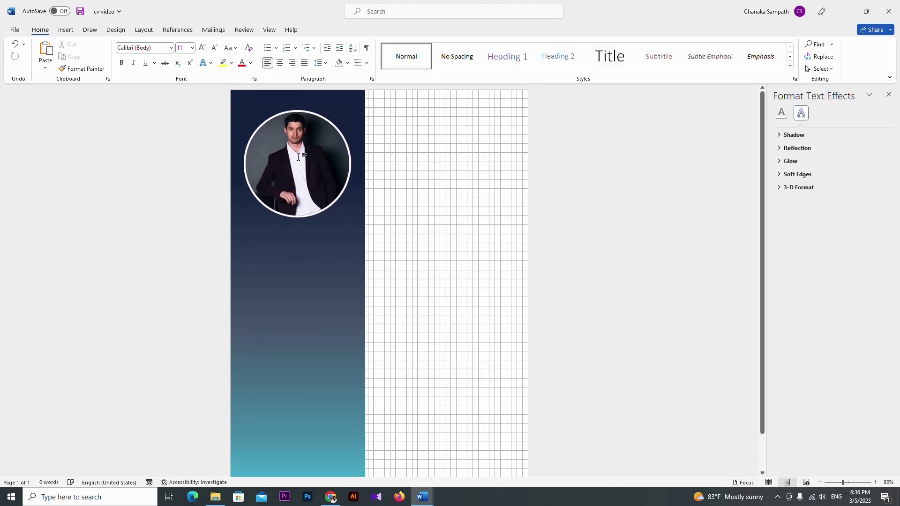
pyautogui.click(65, 29)
pyautogui.click(143, 65)
# Step: Draw a rectangle bar atop the right column and slant its right end with Edit Points
pyautogui.click(158, 97)
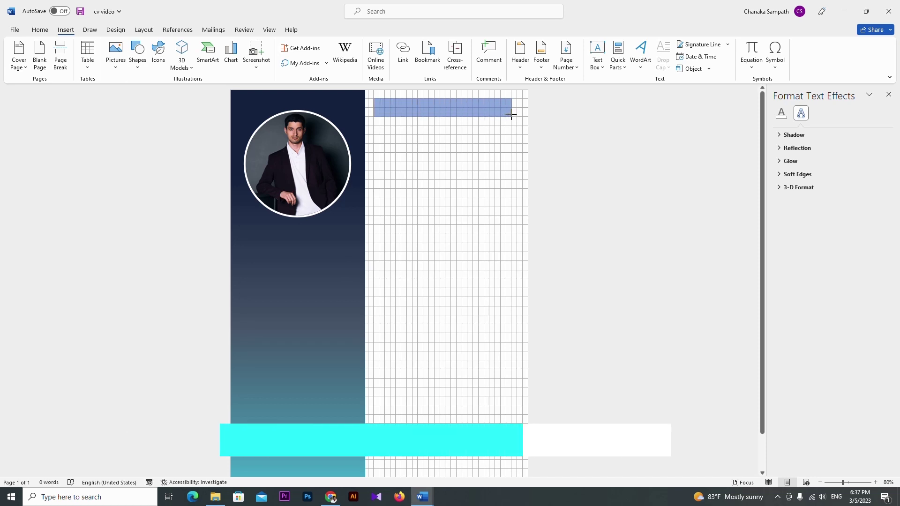
pyautogui.moveTo(467, 115); pyautogui.dragTo(515, 116)
pyautogui.rightClick(435, 108)
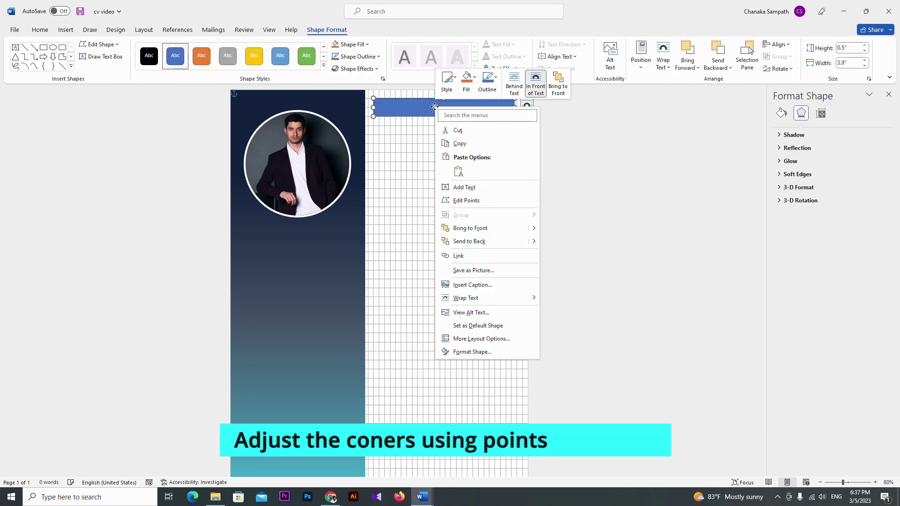
pyautogui.click(470, 200)
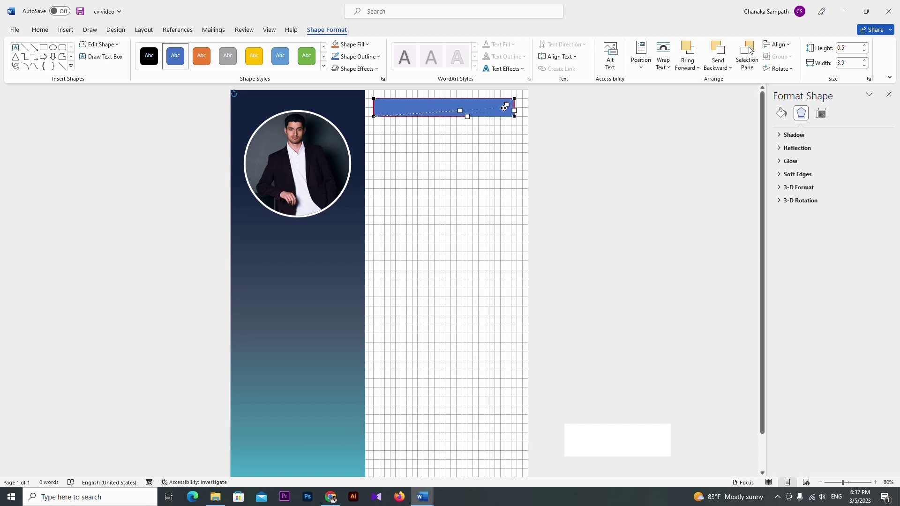
pyautogui.moveTo(504, 108); pyautogui.dragTo(498, 116)
pyautogui.click(470, 108)
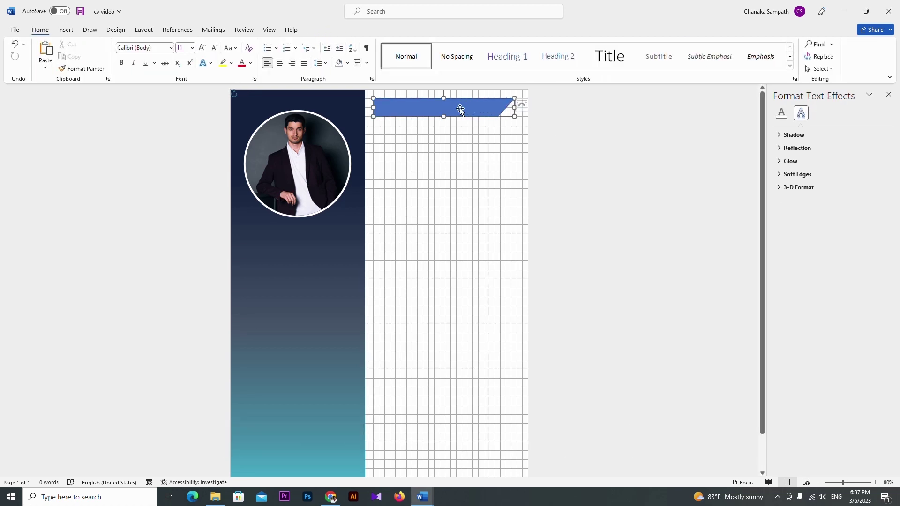
# Step: Fill the slanted bar with dark navy
pyautogui.click(460, 109)
pyautogui.click(781, 114)
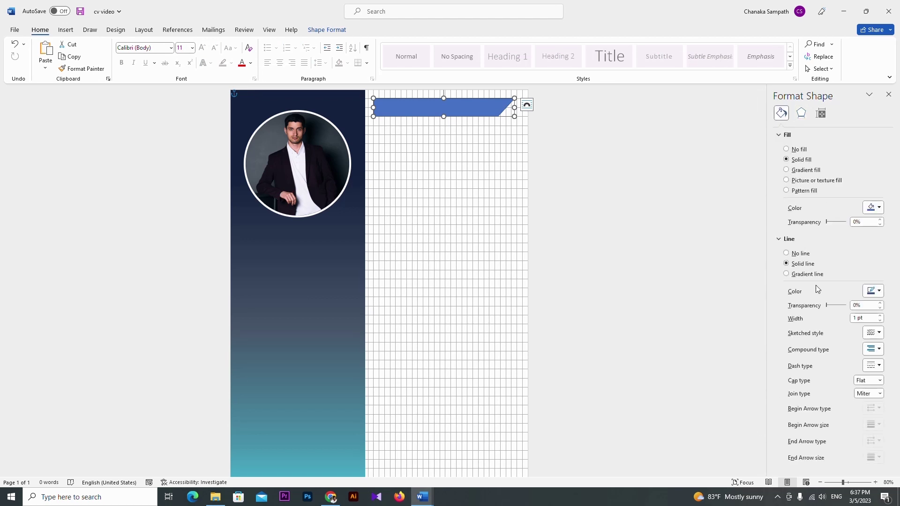
pyautogui.click(880, 208)
pyautogui.click(846, 322)
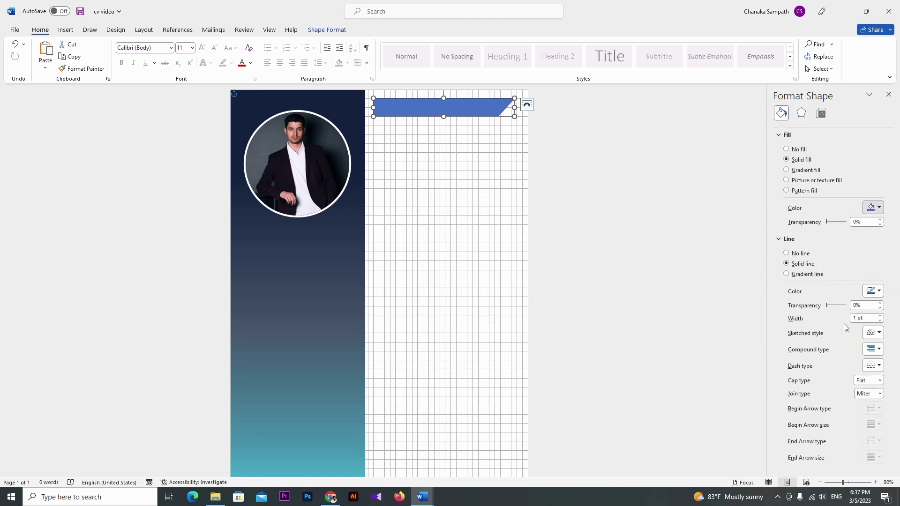
# Step: Add an Outer shadow preset to the navy bar
pyautogui.click(568, 145)
pyautogui.click(406, 109)
pyautogui.click(793, 135)
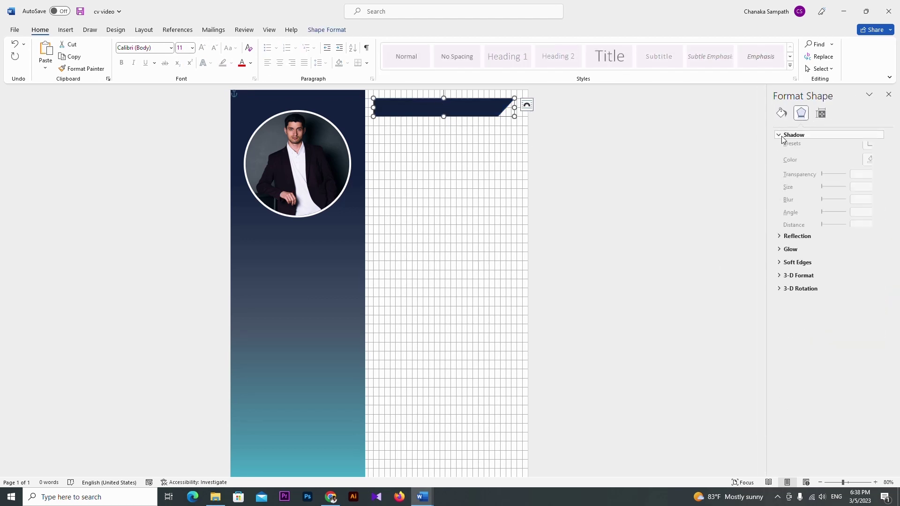
pyautogui.click(880, 149)
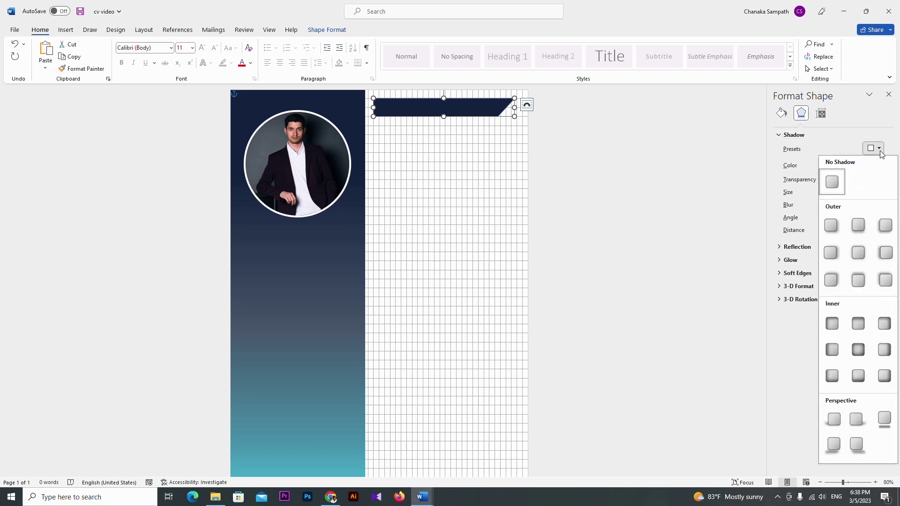
pyautogui.click(830, 227)
pyautogui.click(65, 30)
# Step: Add a text box reading PROFILE in Clear Sans Regular, 18 pt
pyautogui.click(137, 54)
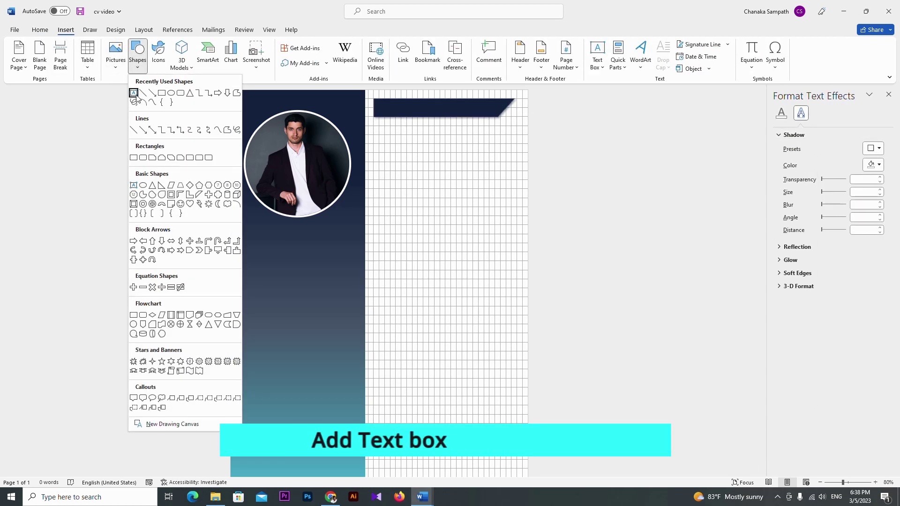
pyautogui.click(133, 93)
pyautogui.moveTo(476, 146); pyautogui.dragTo(482, 148)
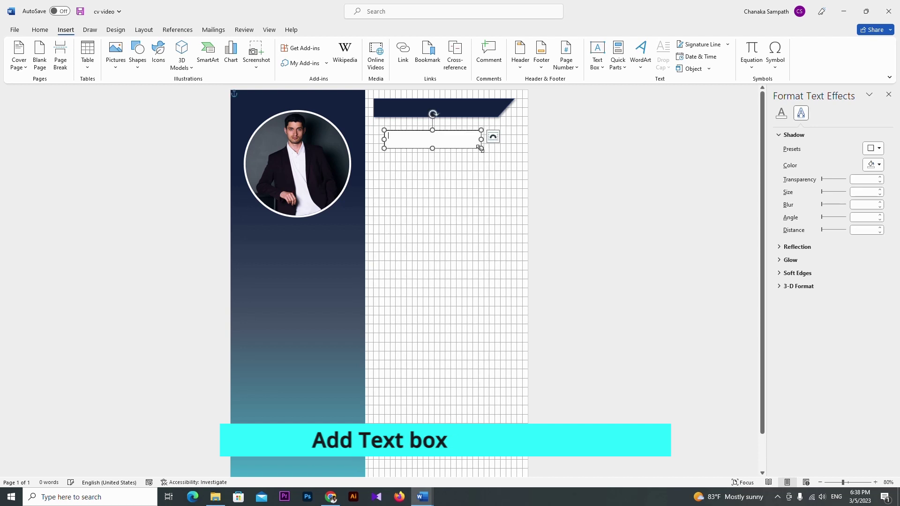
pyautogui.write('PROFILE')
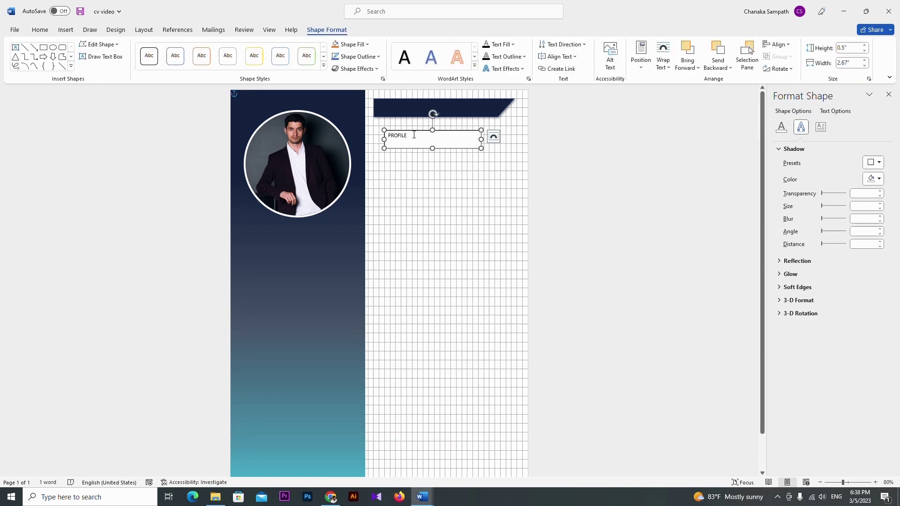
pyautogui.doubleClick(429, 140)
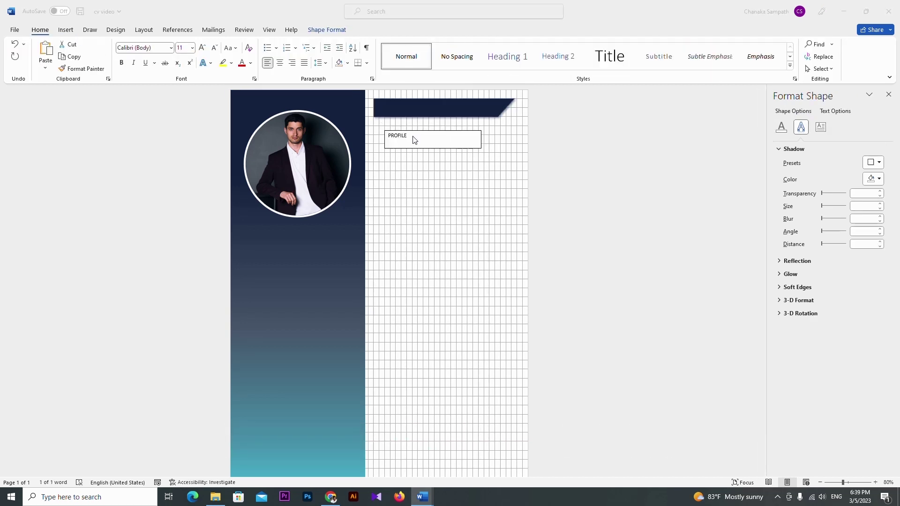
pyautogui.click(156, 49)
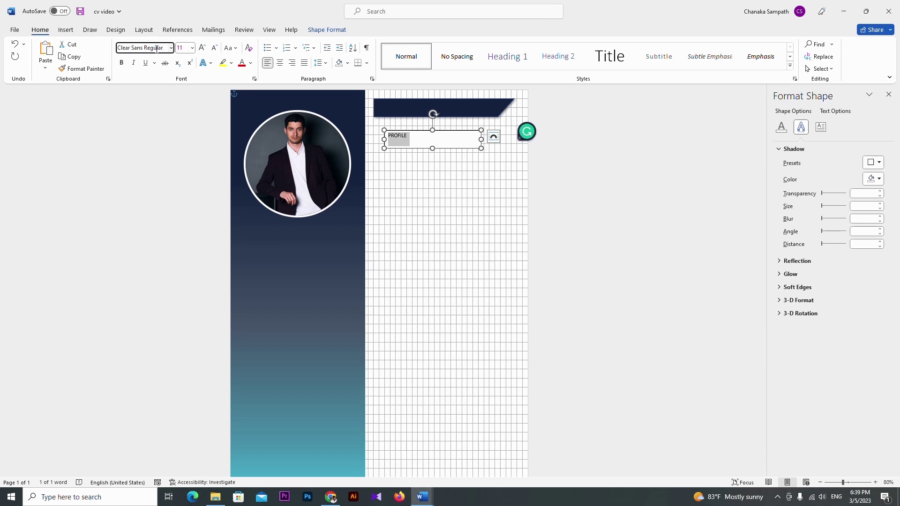
pyautogui.write('Clear Sans Regular')
pyautogui.press('Return')
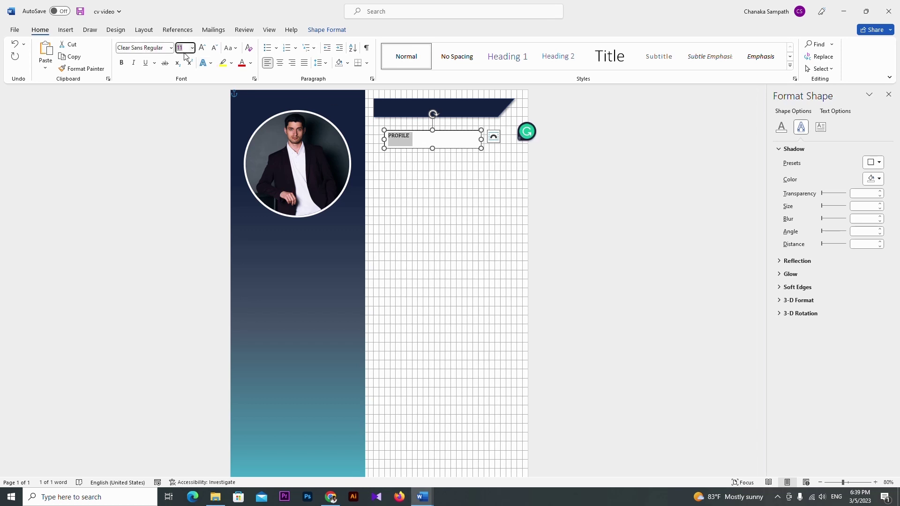
pyautogui.write('18')
pyautogui.press('Return')
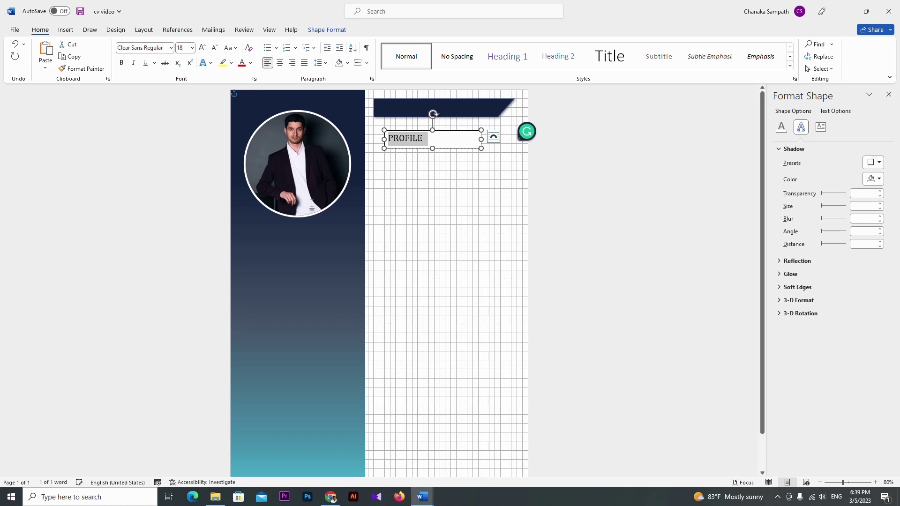
# Step: Space out the letters of PROFILE
pyautogui.click(394, 137)
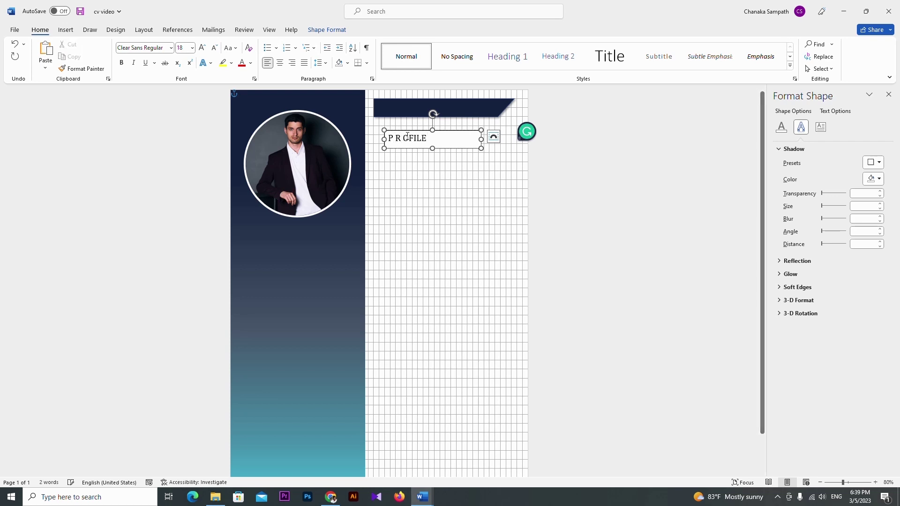
pyautogui.click(410, 136)
pyautogui.click(417, 138)
pyautogui.click(425, 137)
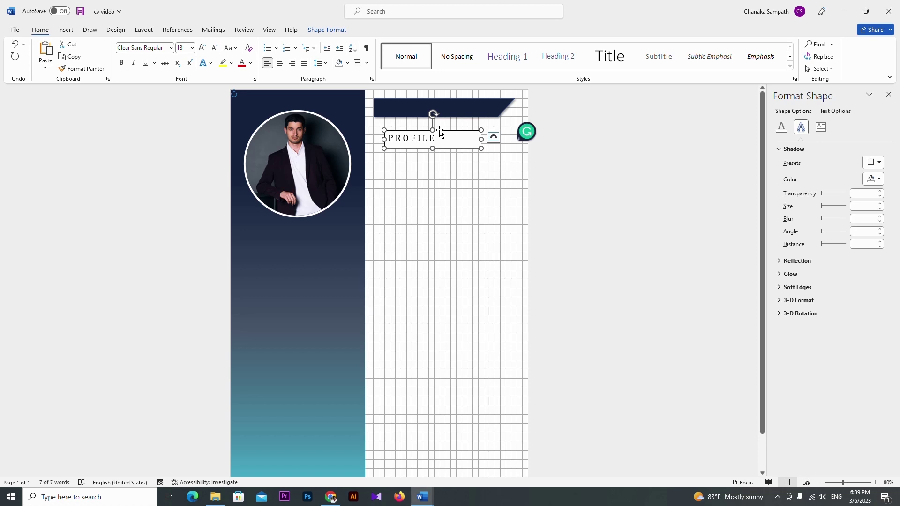
# Step: Remove the text box's outline and move it onto the navy banner
pyautogui.click(781, 128)
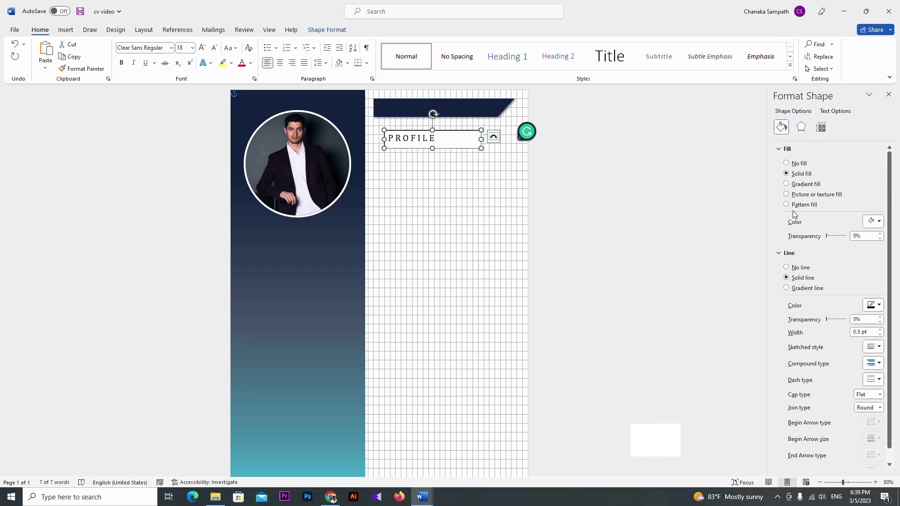
pyautogui.click(786, 235)
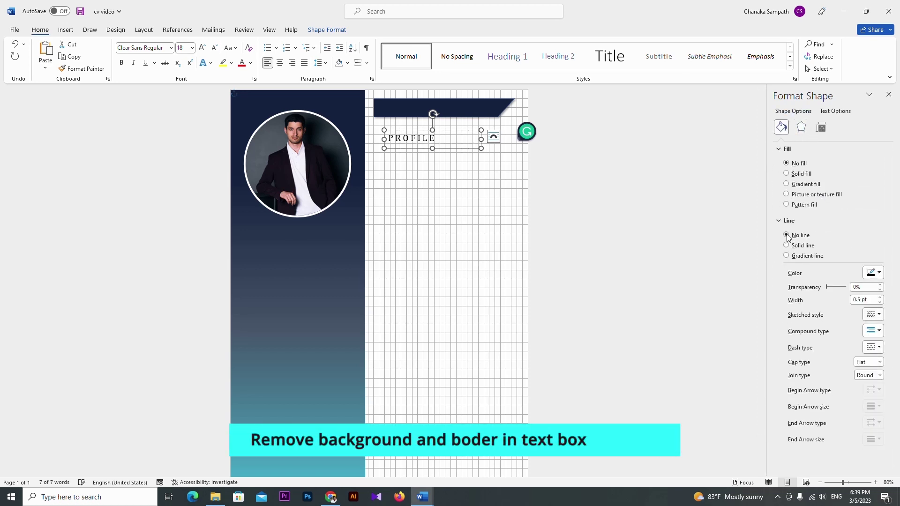
pyautogui.moveTo(445, 135); pyautogui.dragTo(440, 103)
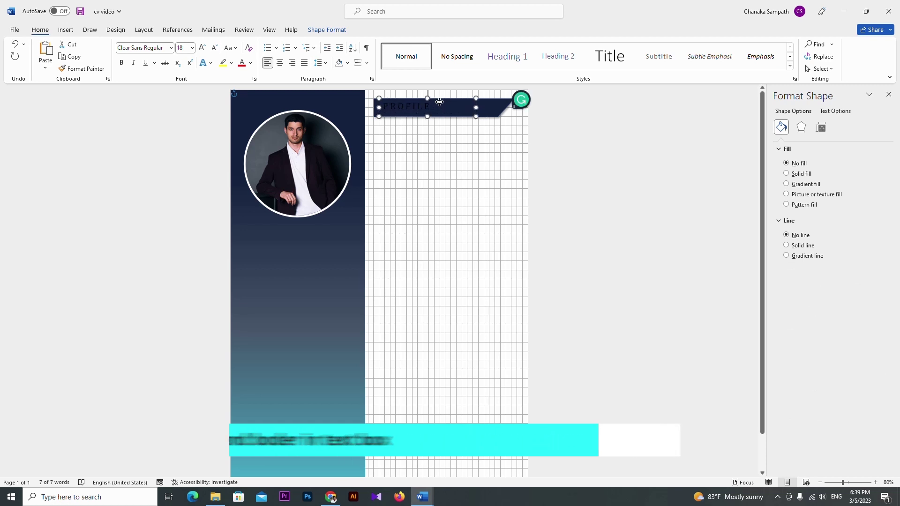
# Step: Make the PROFILE text white and 20 pt
pyautogui.click(250, 63)
pyautogui.click(241, 102)
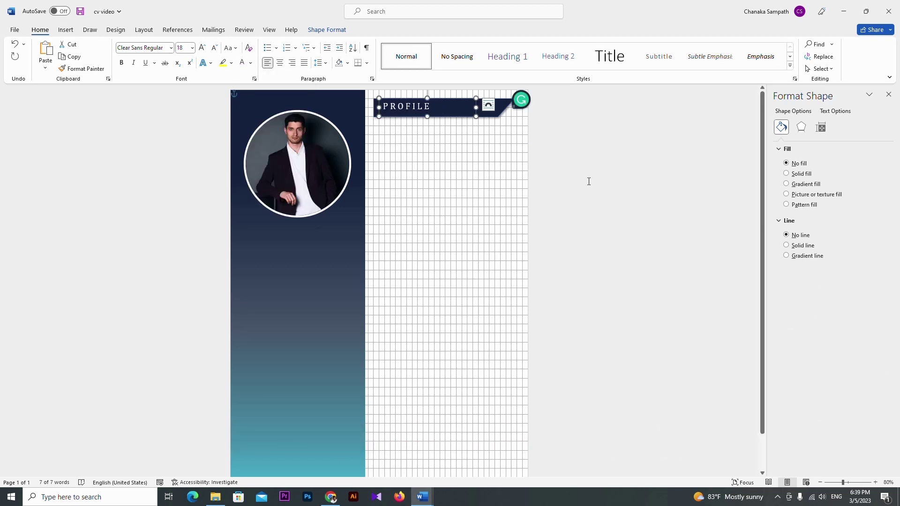
pyautogui.click(407, 100)
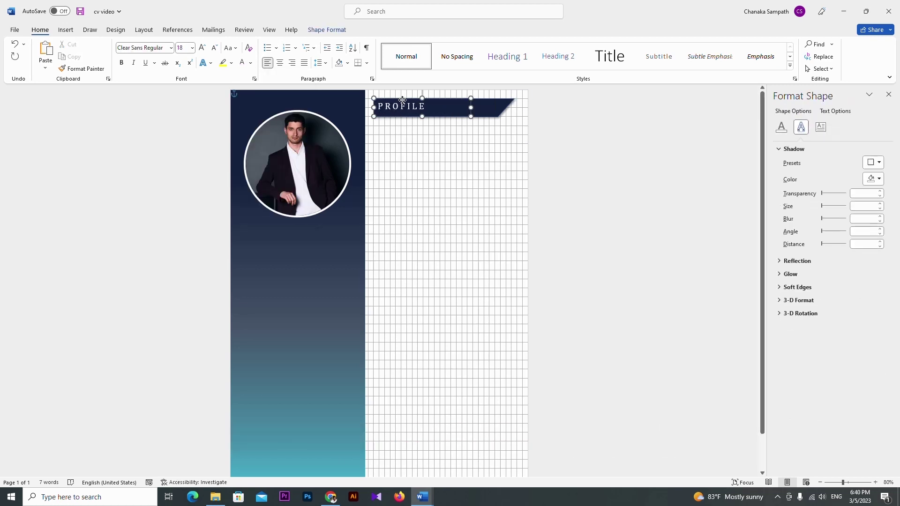
pyautogui.hotkey('ctrl', 'a')
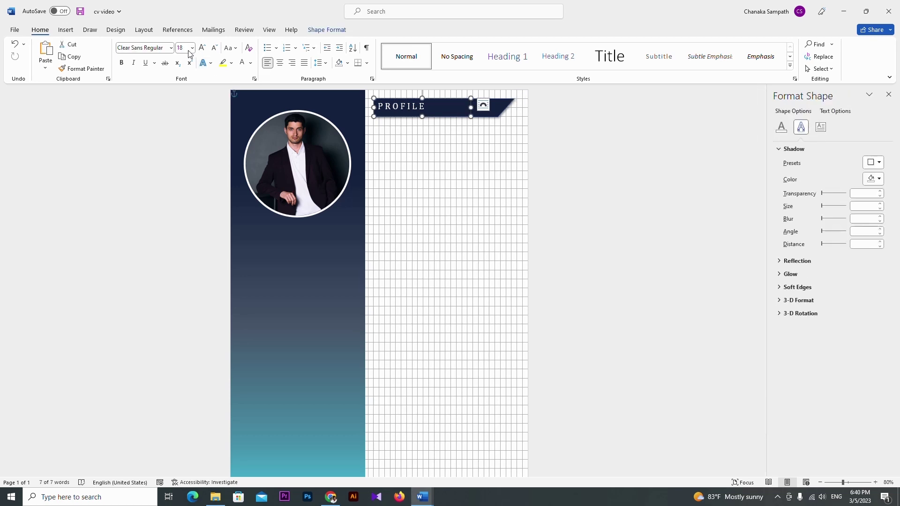
pyautogui.write('20')
pyautogui.press('Return')
pyautogui.click(596, 219)
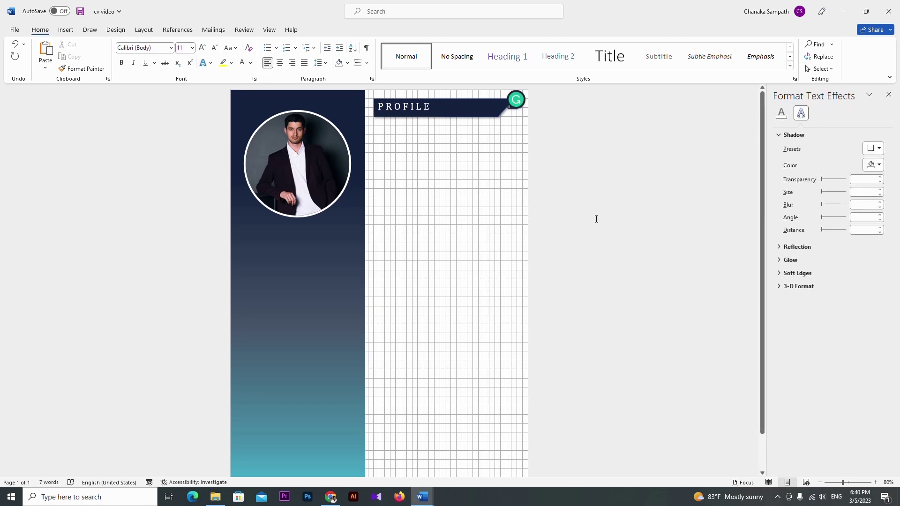
# Step: Draw a text box under the PROFILE banner and paste the profile paragraph as plain text
pyautogui.click(65, 29)
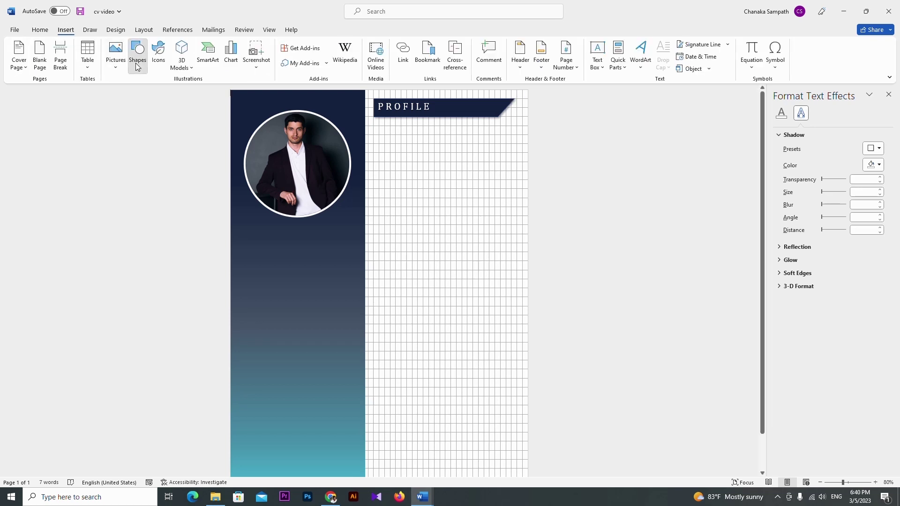
pyautogui.click(137, 54)
pyautogui.click(132, 182)
pyautogui.moveTo(374, 125); pyautogui.dragTo(506, 175)
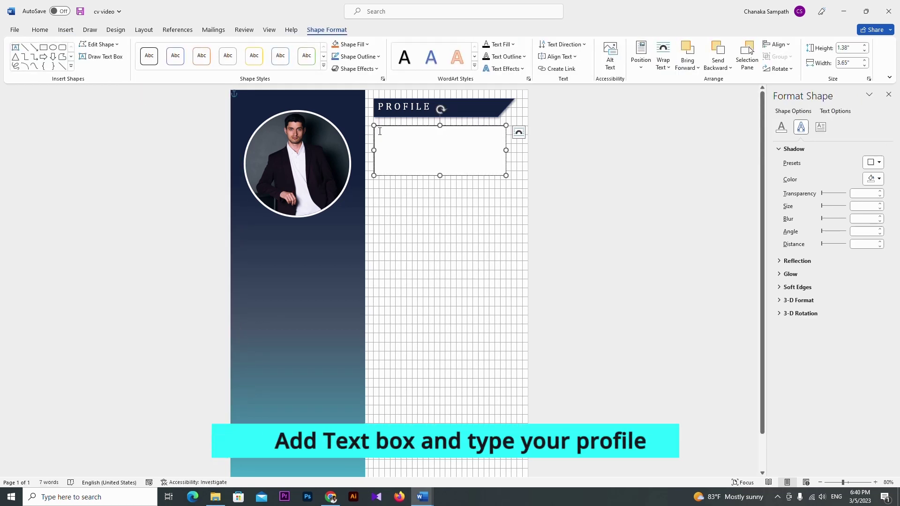
pyautogui.rightClick(380, 131)
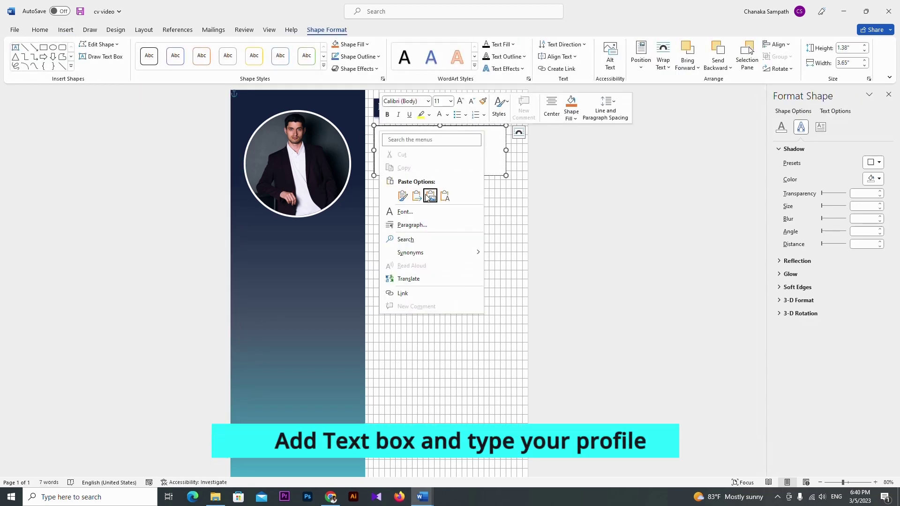
pyautogui.click(402, 197)
# Step: Set the profile text box to No fill and No line, and widen it
pyautogui.moveTo(463, 160); pyautogui.dragTo(397, 148)
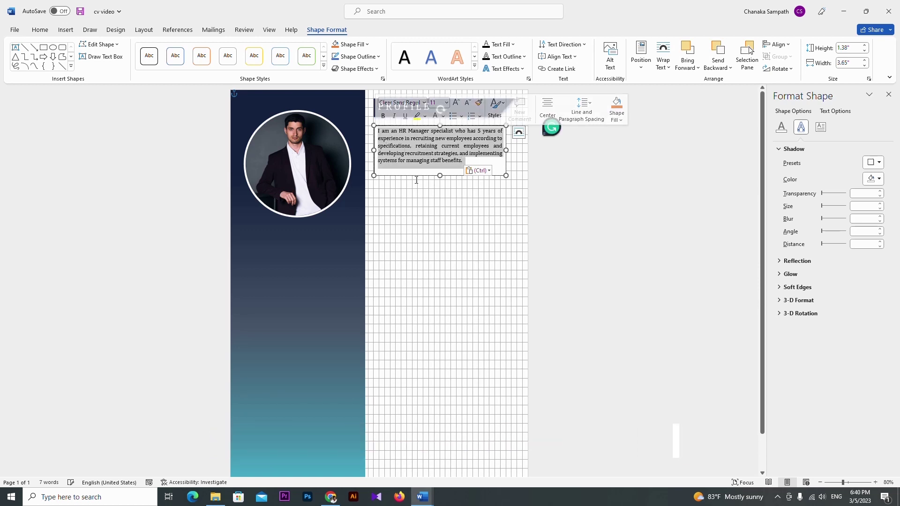
pyautogui.click(475, 125)
pyautogui.click(513, 370)
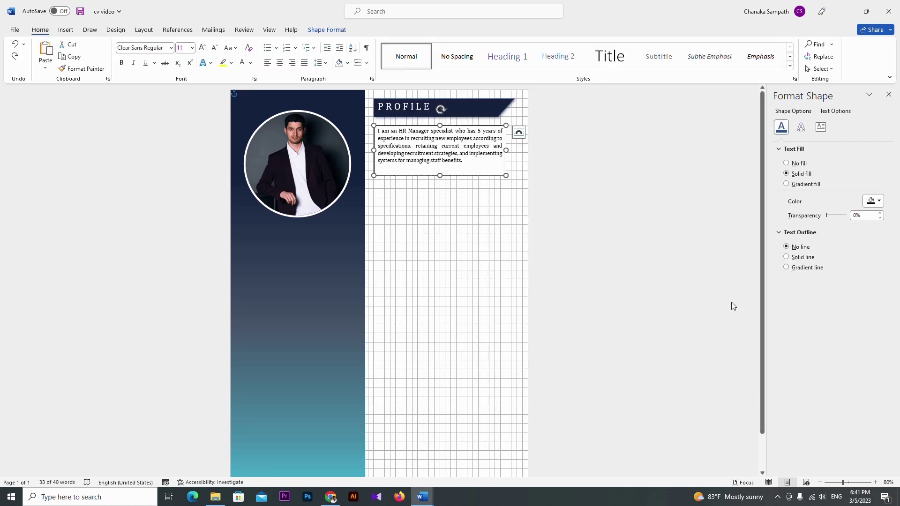
pyautogui.click(787, 163)
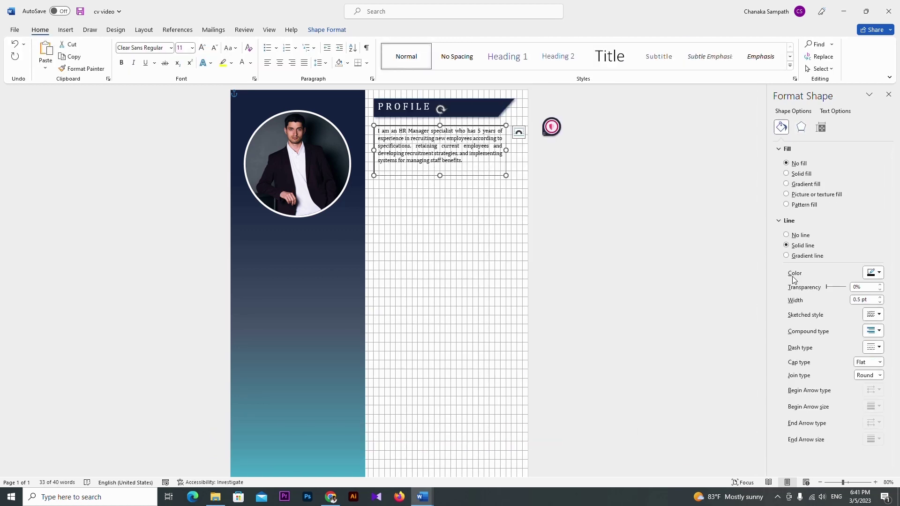
pyautogui.click(787, 235)
pyautogui.moveTo(506, 150); pyautogui.dragTo(517, 152)
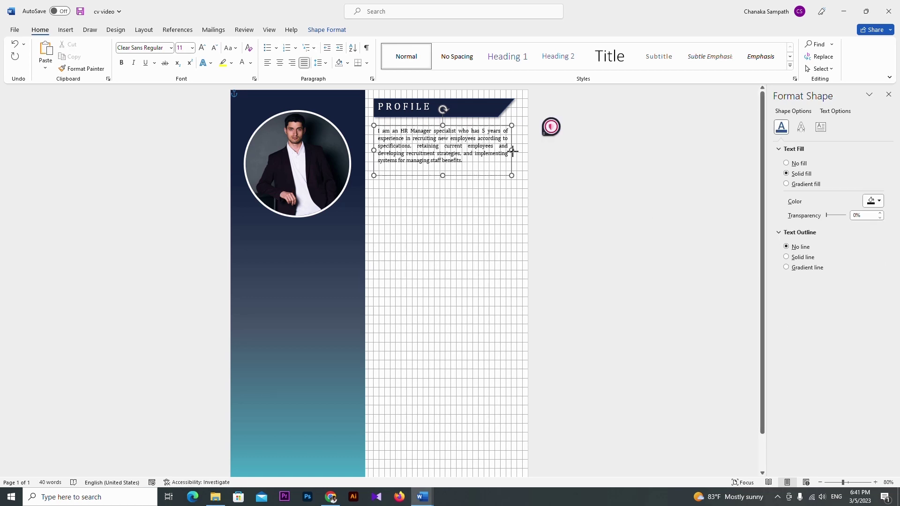
pyautogui.click(554, 161)
pyautogui.scroll(-2, 445, 160)
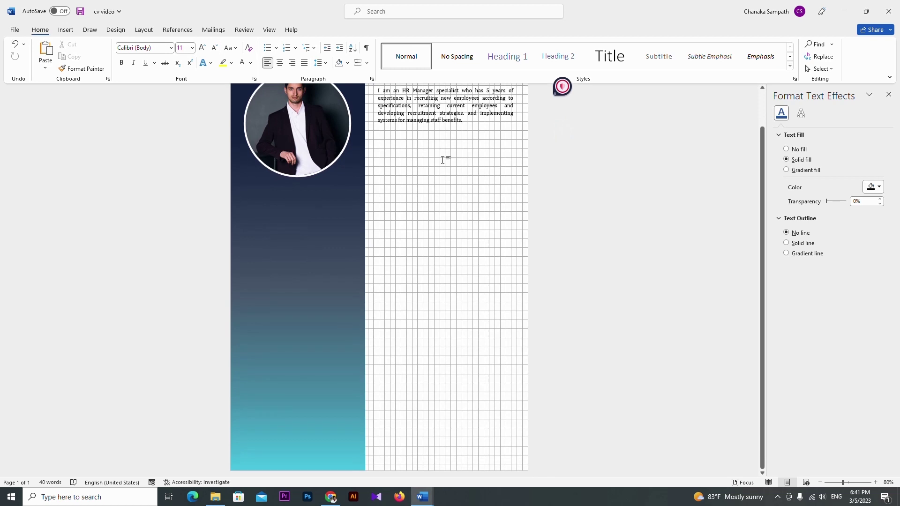
pyautogui.scroll(2, 443, 159)
# Step: Resize the profile text box and justify the paragraph
pyautogui.click(442, 161)
pyautogui.click(267, 63)
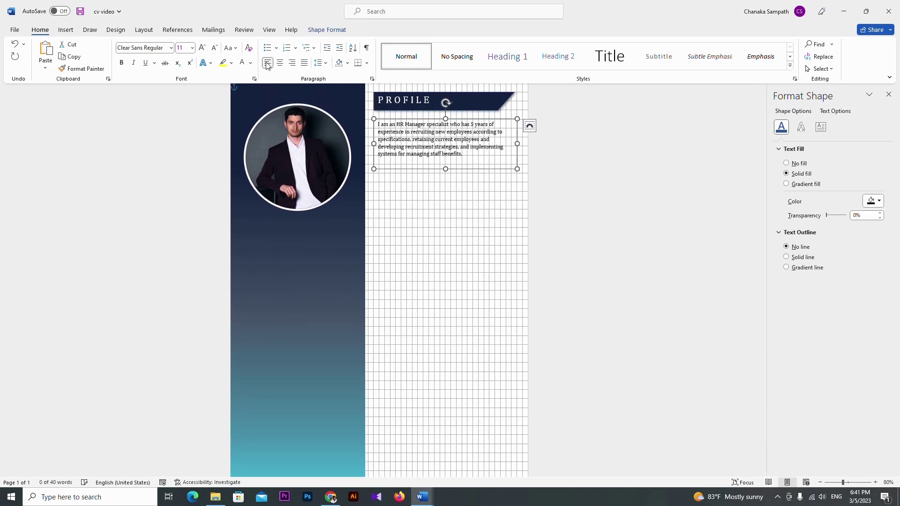
pyautogui.moveTo(517, 143); pyautogui.dragTo(378, 124)
pyautogui.hotkey('ctrl', 'j')
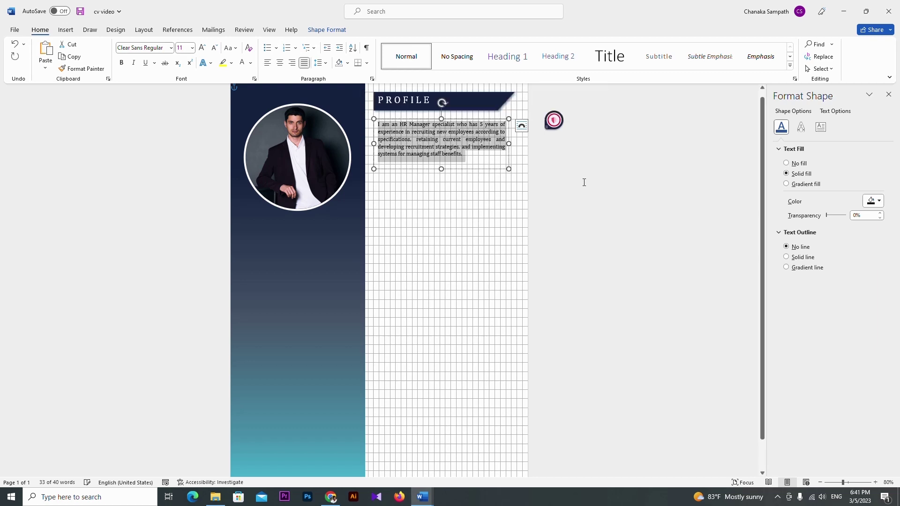
pyautogui.click(593, 174)
# Step: Duplicate the PROFILE banner and place the copy below the profile paragraph
pyautogui.click(497, 106)
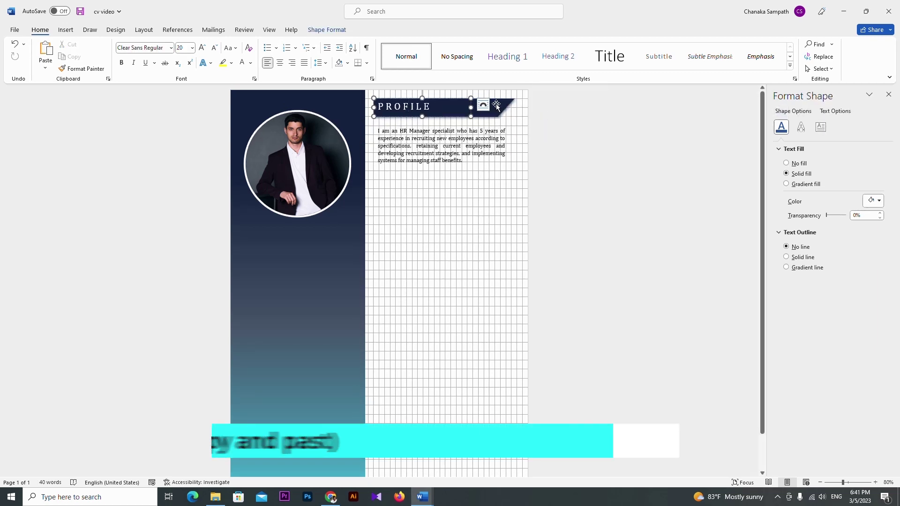
pyautogui.hotkey('ctrl', 'c')
pyautogui.hotkey('ctrl', 'v')
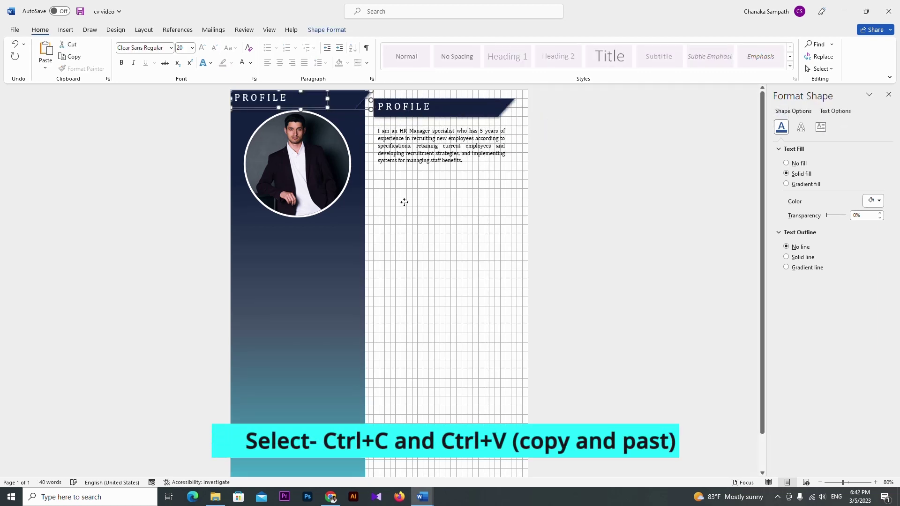
pyautogui.moveTo(412, 213); pyautogui.dragTo(509, 189)
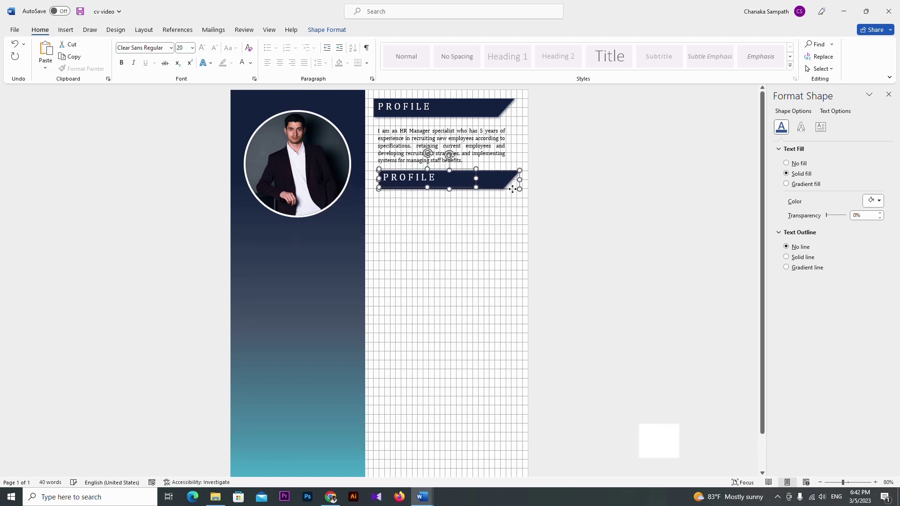
pyautogui.click(438, 177)
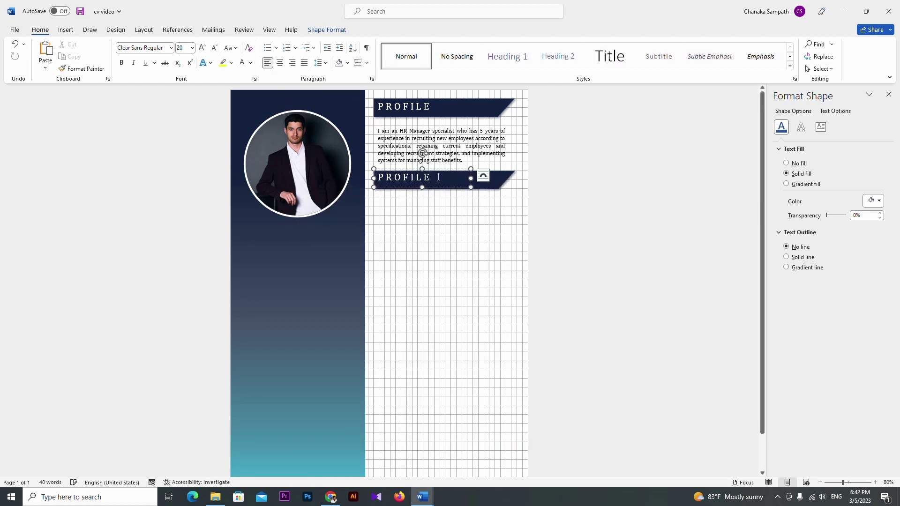
# Step: Complete the banner text as EXPRIENCE and paste the HR Assistant/Recruiter job entry beneath it
pyautogui.press('BackSpace')
pyautogui.press('BackSpace')
pyautogui.write('EXPRI')
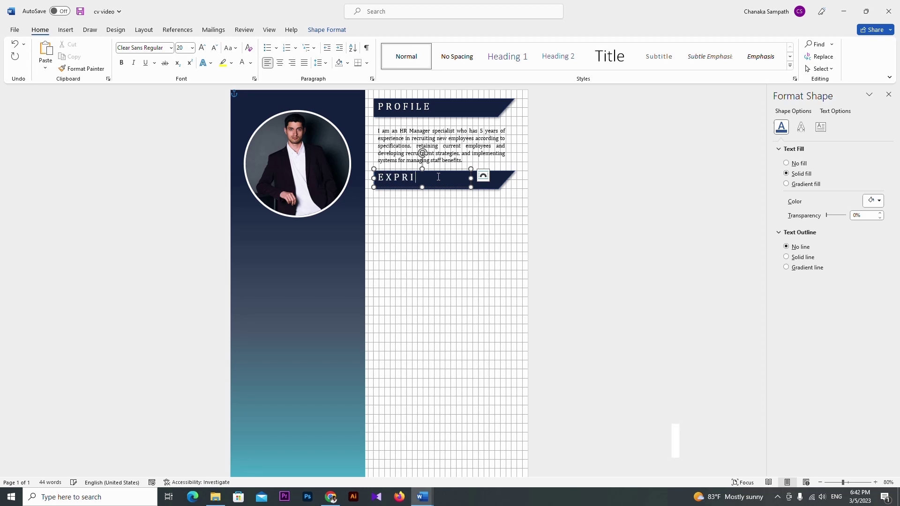
pyautogui.write('ENC')
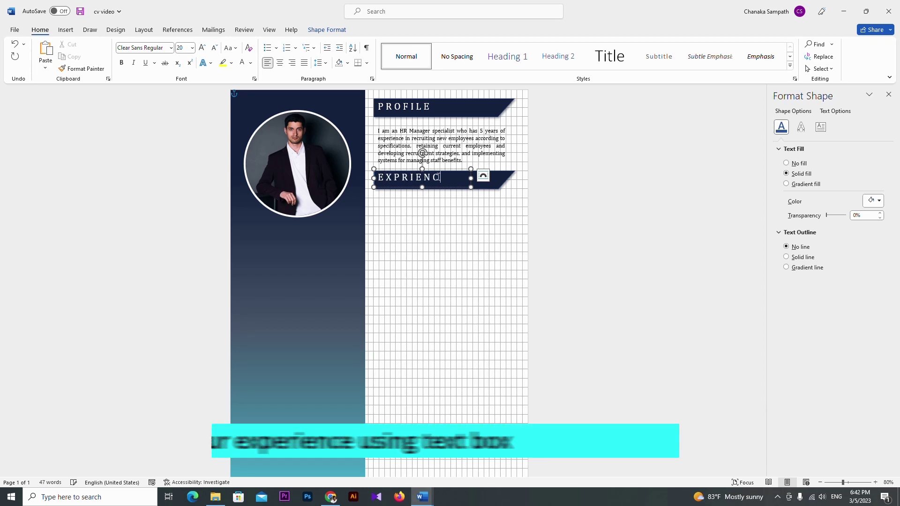
pyautogui.write('E')
pyautogui.rightClick(424, 212)
pyautogui.click(445, 280)
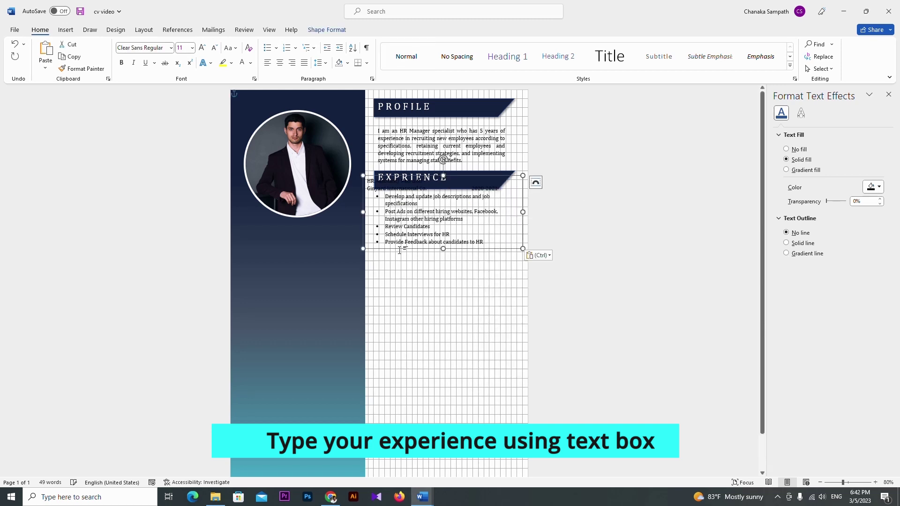
pyautogui.moveTo(452, 202); pyautogui.dragTo(452, 197)
pyautogui.click(572, 198)
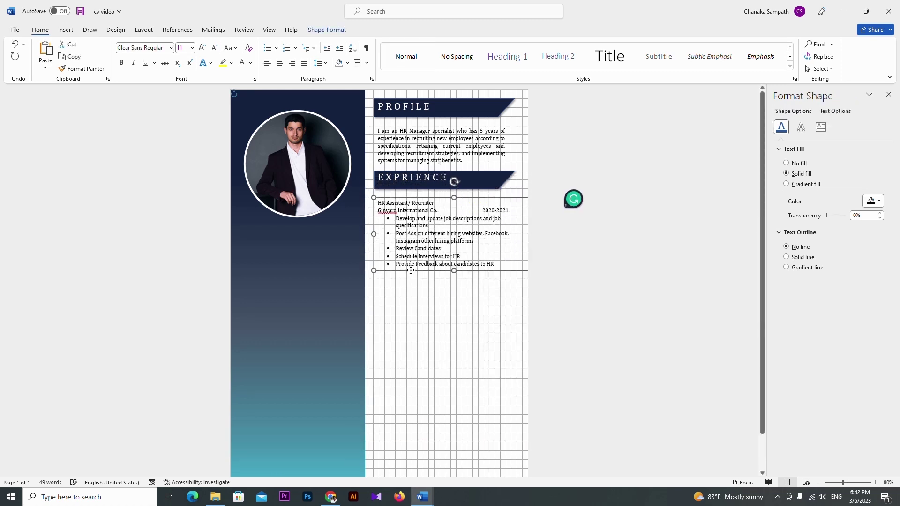
# Step: Paste the Lead Recruiter job entry and move it below the first one
pyautogui.rightClick(279, 280)
pyautogui.click(300, 92)
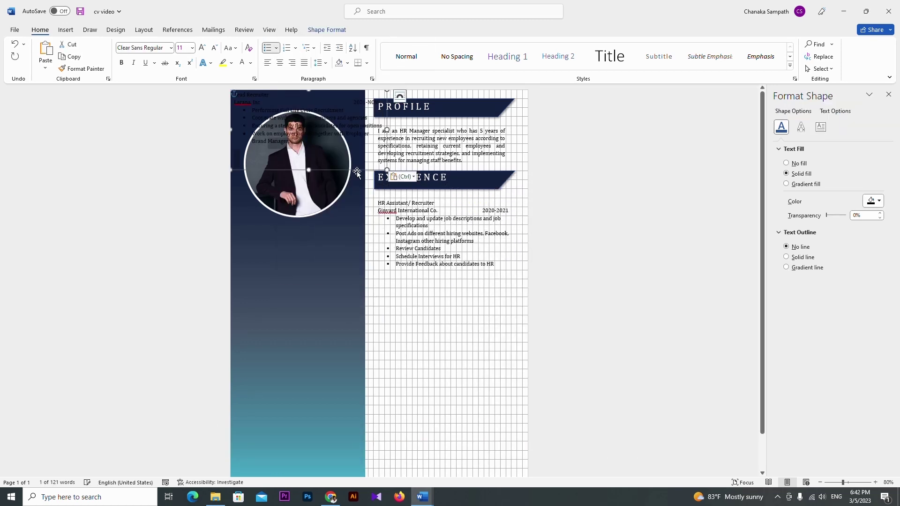
pyautogui.moveTo(356, 171)
pyautogui.mouseDown()
pyautogui.moveTo(511, 358)
pyautogui.moveTo(501, 356)
pyautogui.mouseUp()
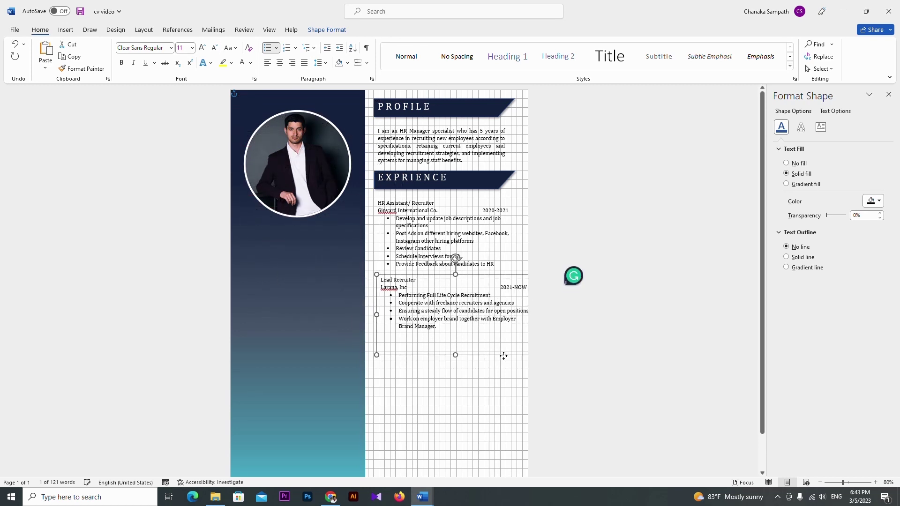
# Step: Duplicate the EXPRIENCE banner below the job entries and retype it as EDUCATION
pyautogui.scroll(-2, 501, 356)
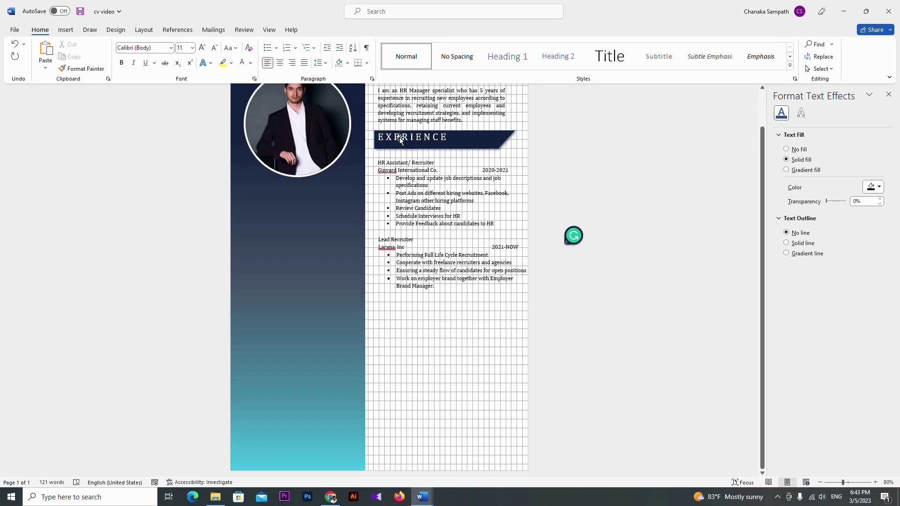
pyautogui.click(502, 136)
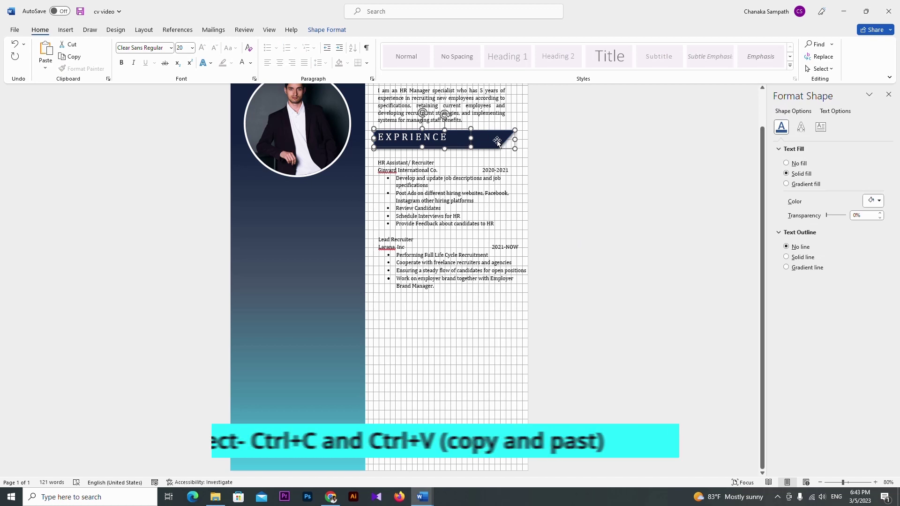
pyautogui.hotkey('ctrl', 'c')
pyautogui.hotkey('ctrl', 'v')
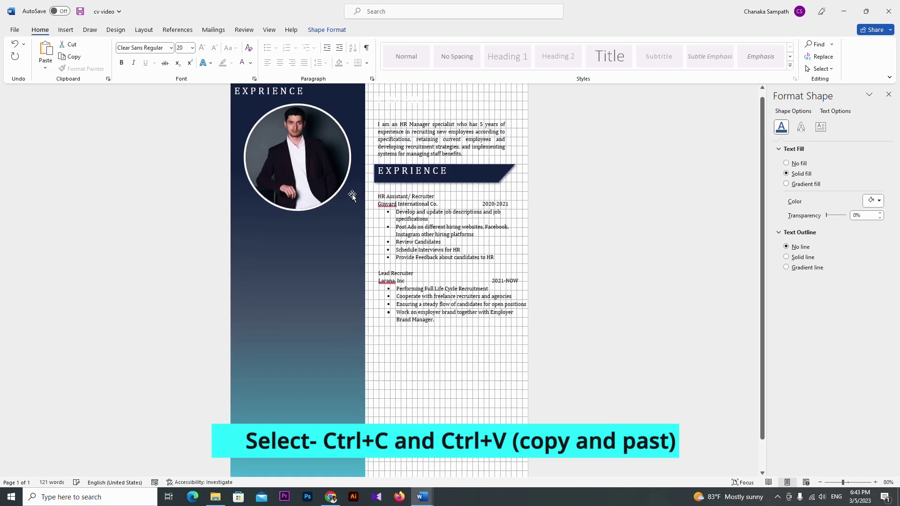
pyautogui.moveTo(354, 97)
pyautogui.mouseDown()
pyautogui.moveTo(424, 375)
pyautogui.moveTo(504, 349)
pyautogui.mouseUp()
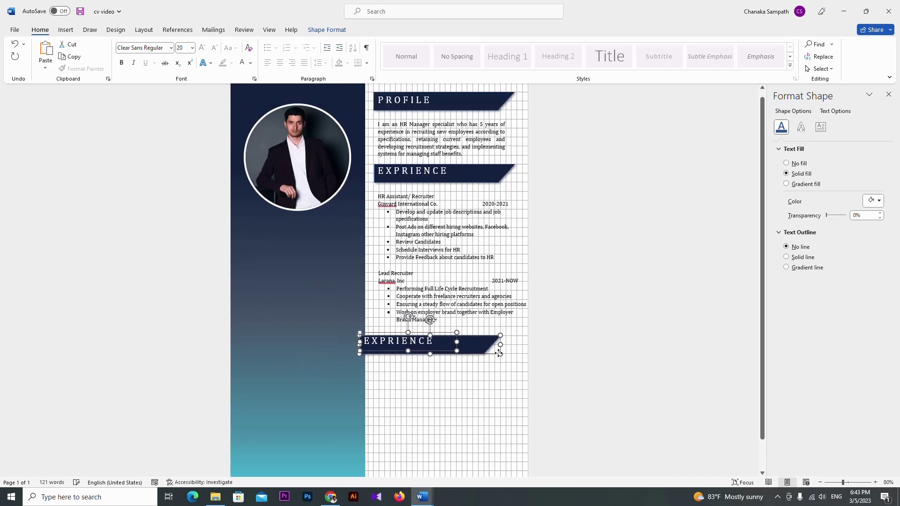
pyautogui.click(452, 336)
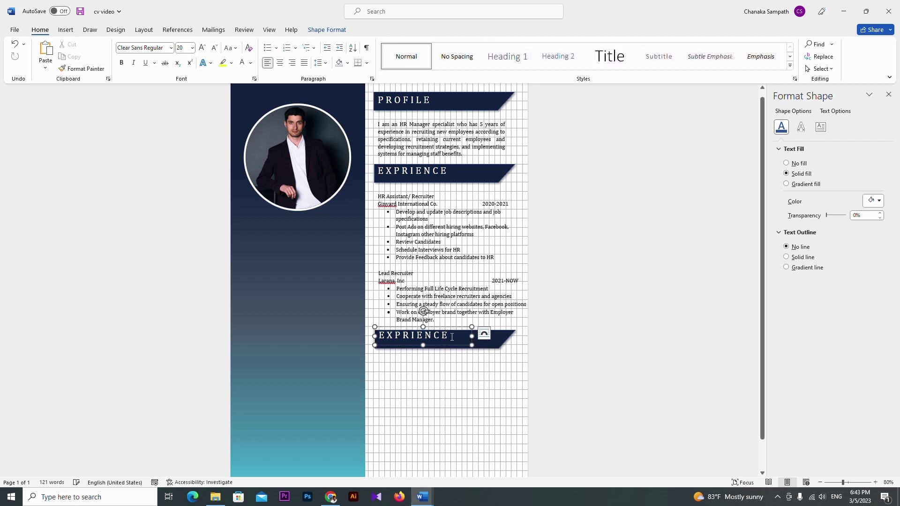
pyautogui.press('BackSpace')
pyautogui.press('BackSpace')
pyautogui.write('EDUCATION')
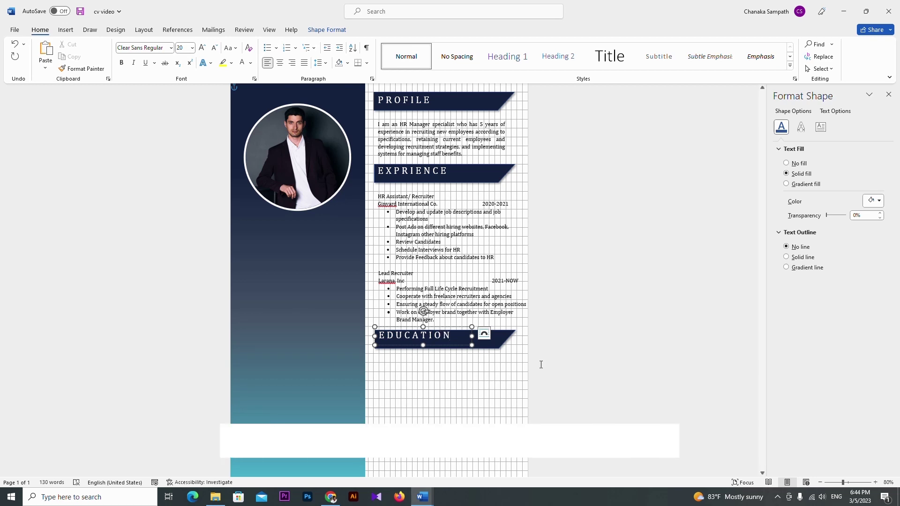
pyautogui.click(571, 362)
# Step: Paste the bachelor's, master's and postgraduate certificate text box under the EDUCATION banner
pyautogui.scroll(-1, 469, 282)
pyautogui.rightClick(411, 171)
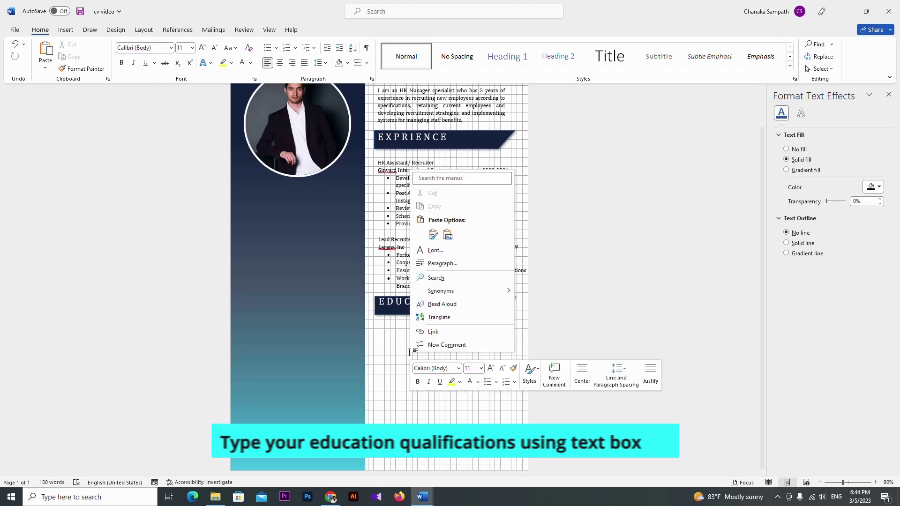
pyautogui.click(433, 234)
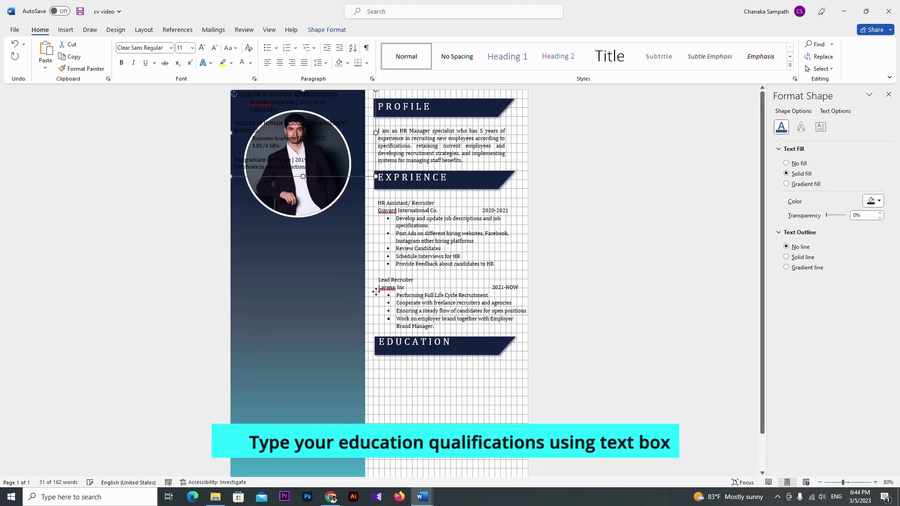
pyautogui.moveTo(435, 414); pyautogui.dragTo(504, 446)
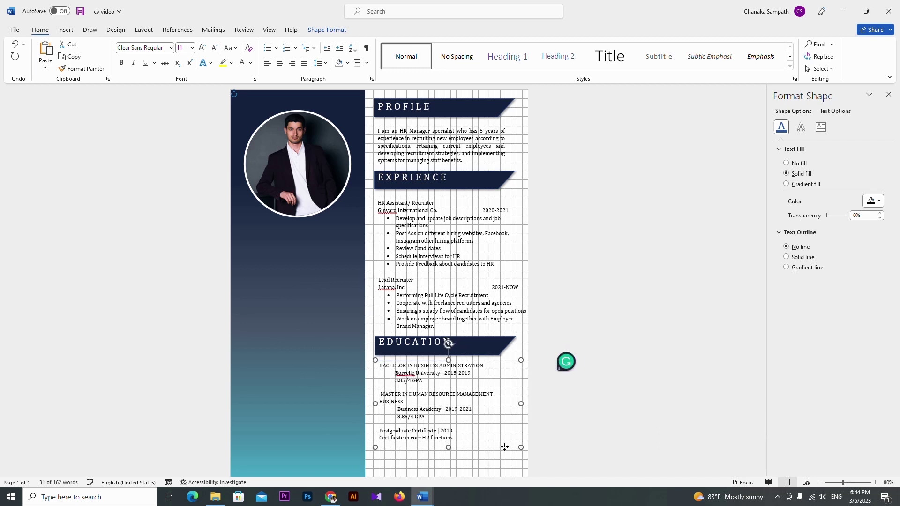
pyautogui.scroll(-2, 506, 430)
pyautogui.click(450, 355)
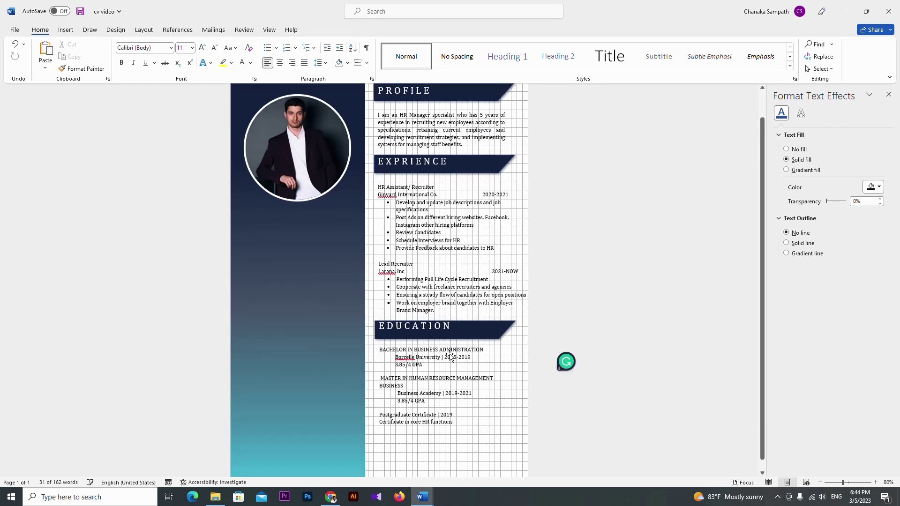
pyautogui.click(428, 305)
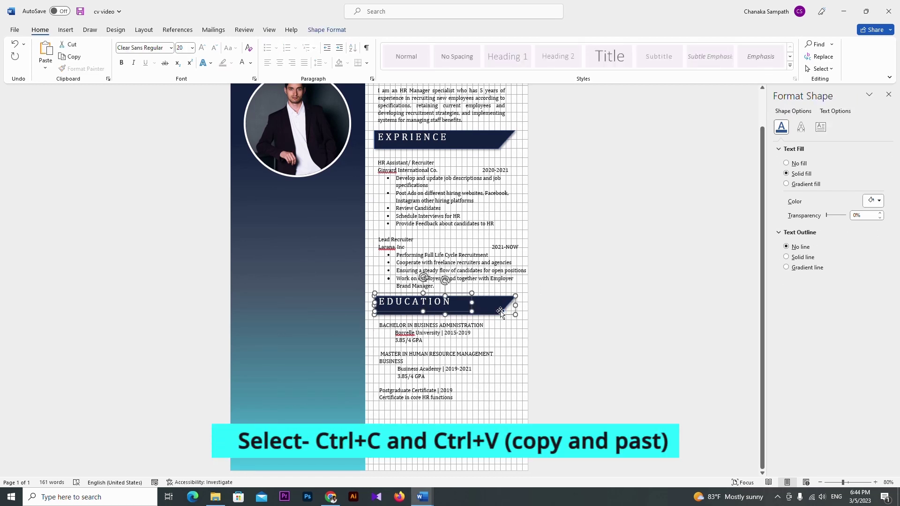
# Step: Duplicate the EDUCATION banner below the certificates and retype it as LANGUAGES
pyautogui.hotkey('ctrl', 'v')
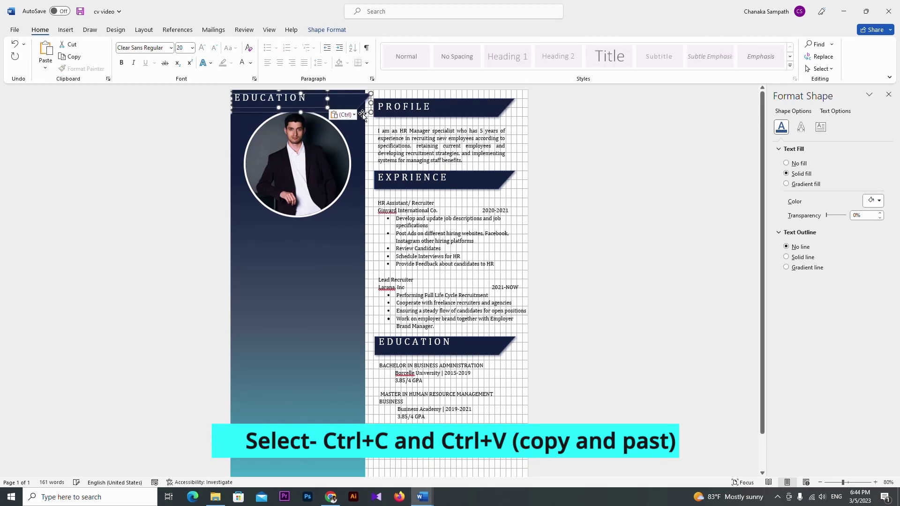
pyautogui.moveTo(363, 147)
pyautogui.mouseDown()
pyautogui.moveTo(444, 411)
pyautogui.moveTo(459, 434)
pyautogui.mouseUp()
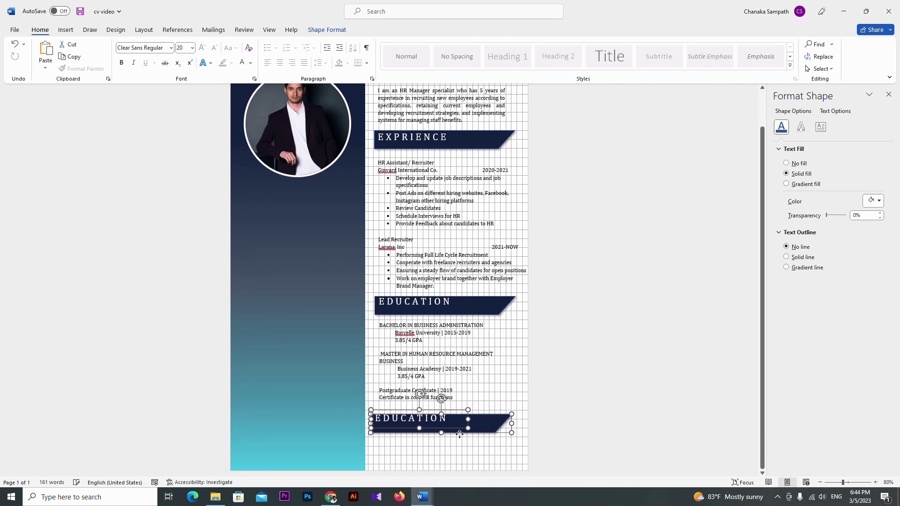
pyautogui.click(447, 418)
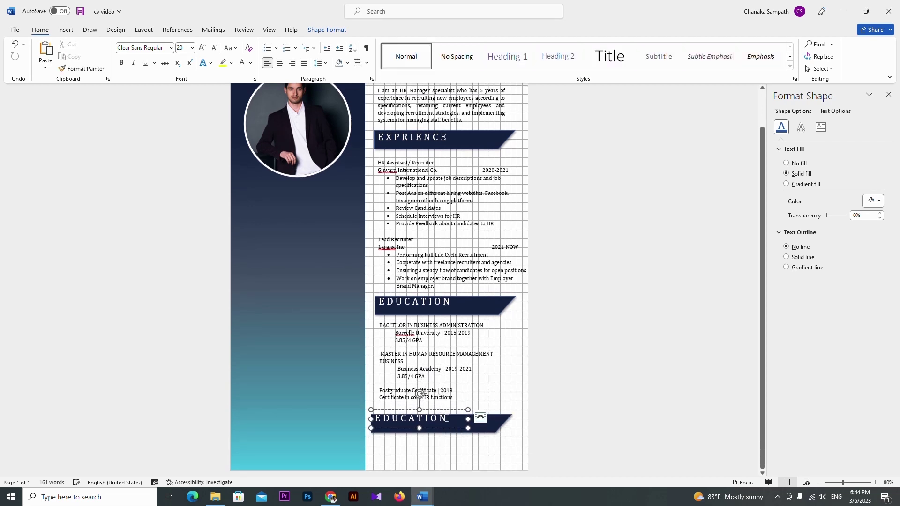
pyautogui.press('BackSpace')
pyautogui.press('BackSpace')
pyautogui.press('BackSpace')
pyautogui.write('L A N G U A G E S')
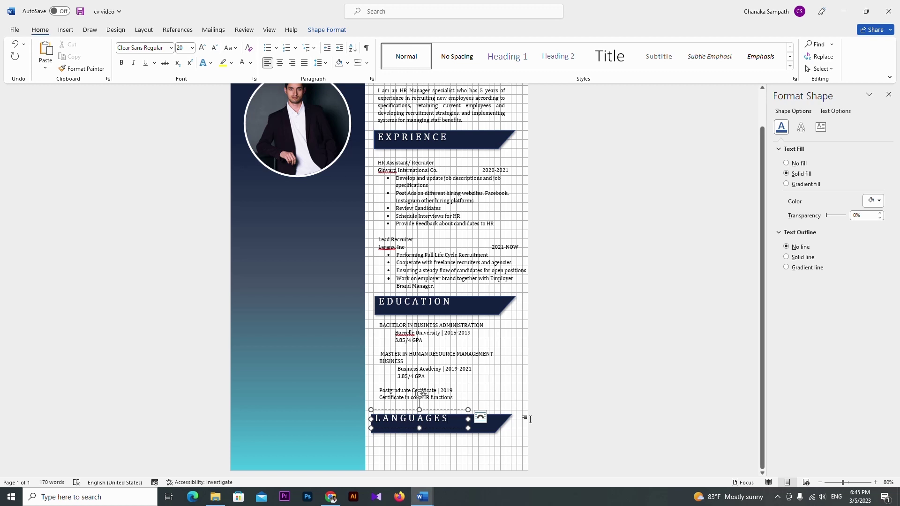
pyautogui.click(445, 337)
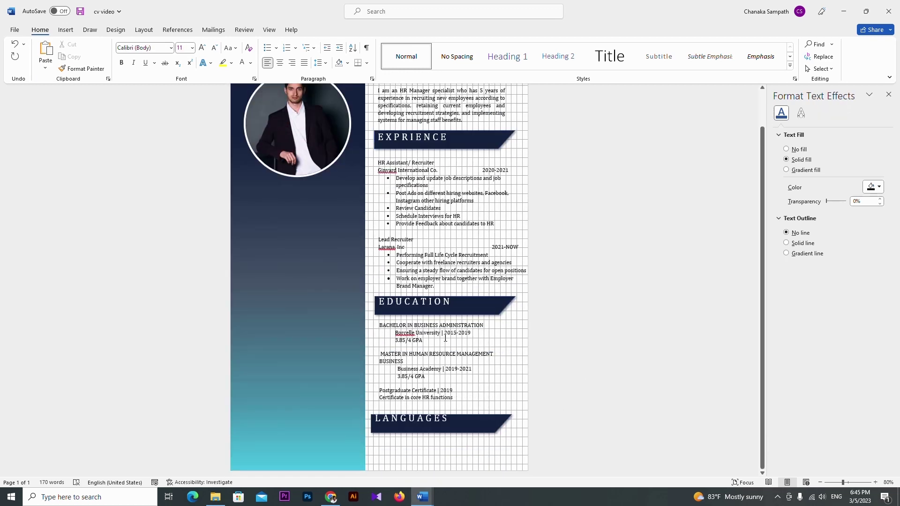
# Step: Nudge the LANGUAGES, EDUCATION and EXPRIENCE banners down slightly to align them
pyautogui.moveTo(421, 408); pyautogui.dragTo(425, 413)
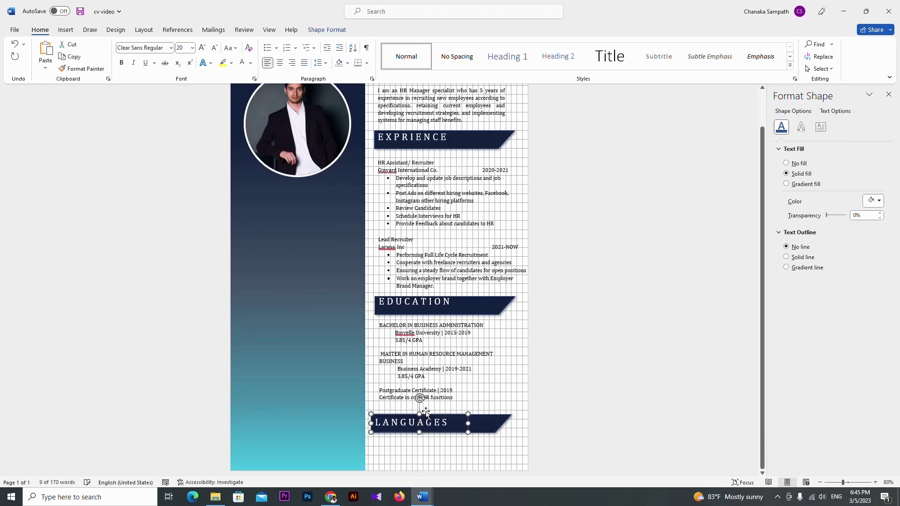
pyautogui.click(436, 294)
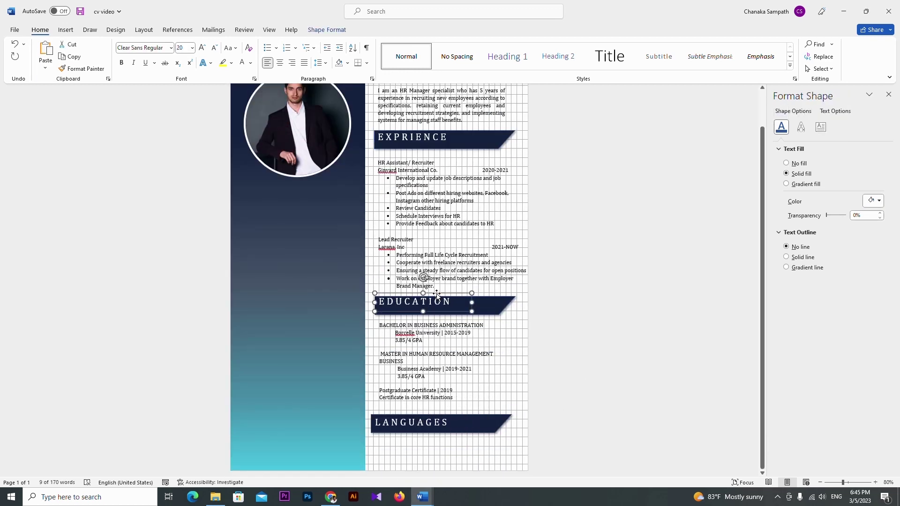
pyautogui.moveTo(436, 294); pyautogui.dragTo(436, 298)
pyautogui.click(412, 137)
pyautogui.moveTo(428, 129); pyautogui.dragTo(428, 131)
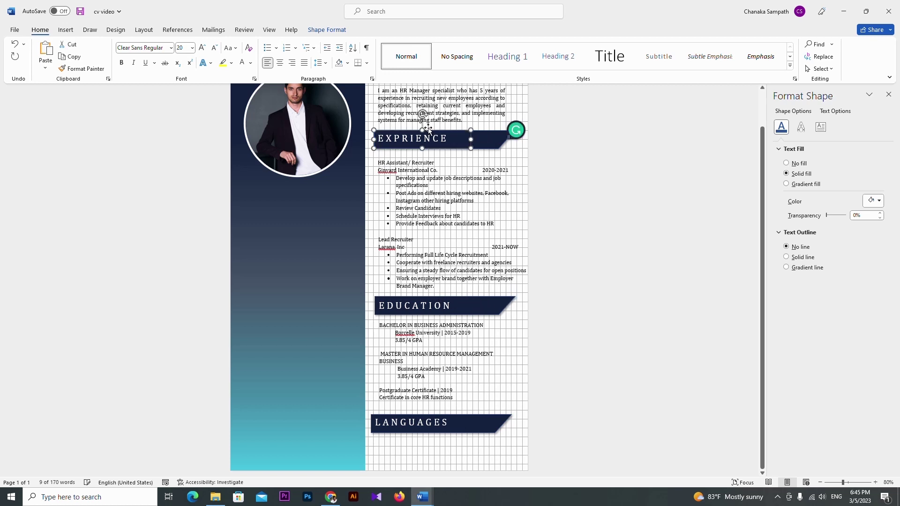
pyautogui.click(382, 433)
# Step: Bring in the prepared languages list for the LANGUAGES section
pyautogui.click(451, 421)
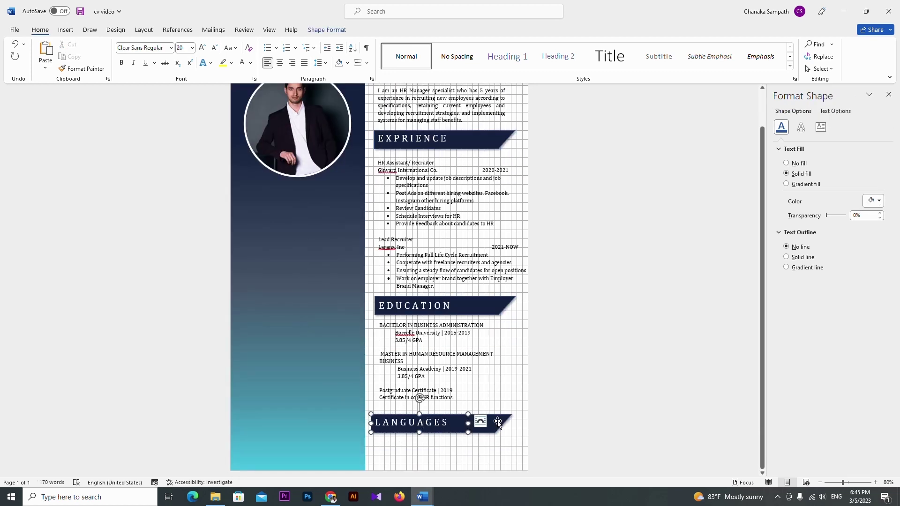
pyautogui.rightClick(300, 226)
pyautogui.press('Escape')
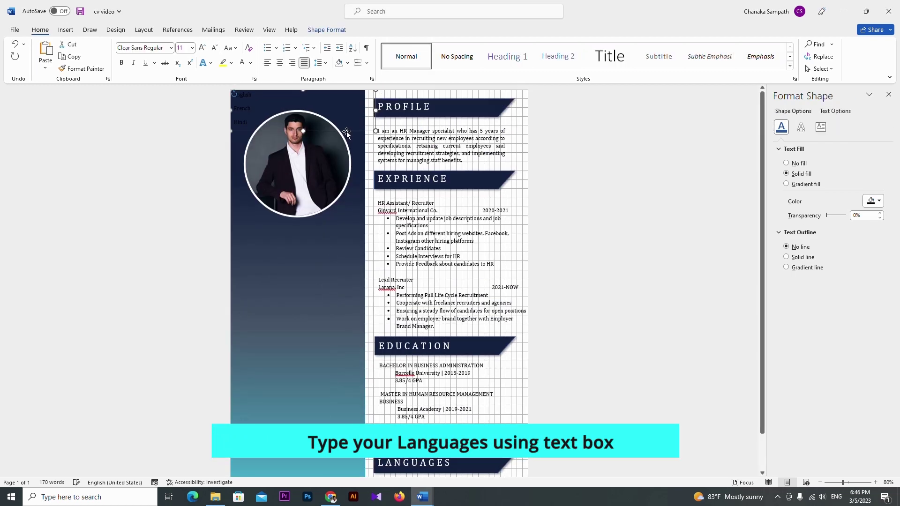
# Step: Place the English, French and Hindi list under the LANGUAGES banner
pyautogui.moveTo(375, 280)
pyautogui.mouseDown()
pyautogui.moveTo(416, 412)
pyautogui.moveTo(383, 435)
pyautogui.mouseUp()
pyautogui.scroll(-1, 389, 253)
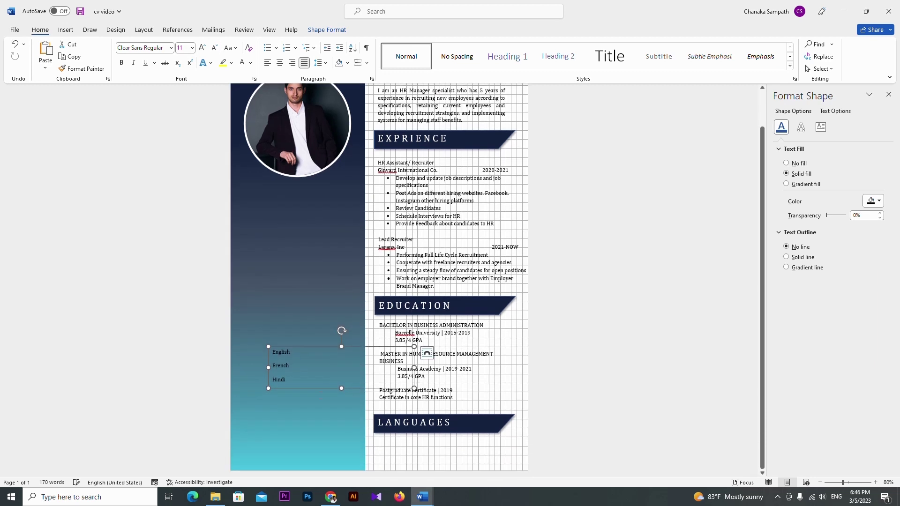
pyautogui.moveTo(322, 388); pyautogui.dragTo(424, 469)
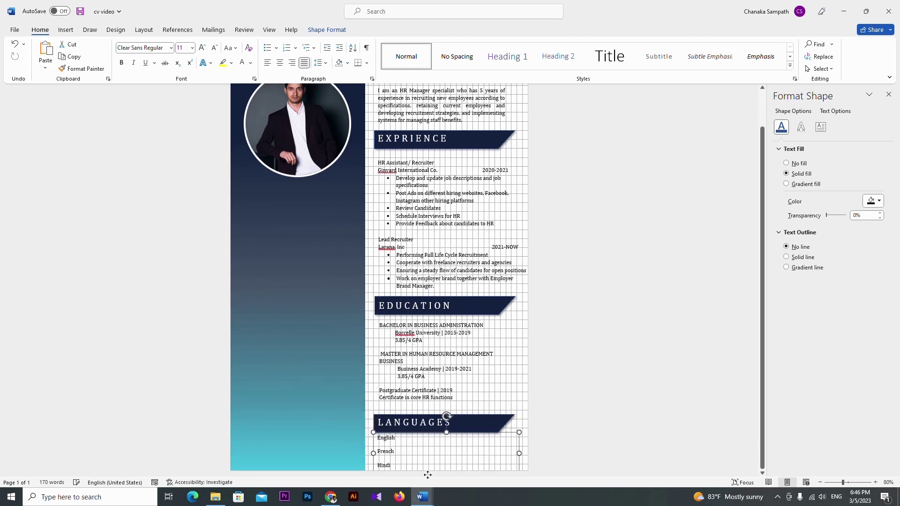
# Step: Paste the dot-rating graphic and position it beside the English and French rows
pyautogui.rightClick(302, 237)
pyautogui.click(324, 298)
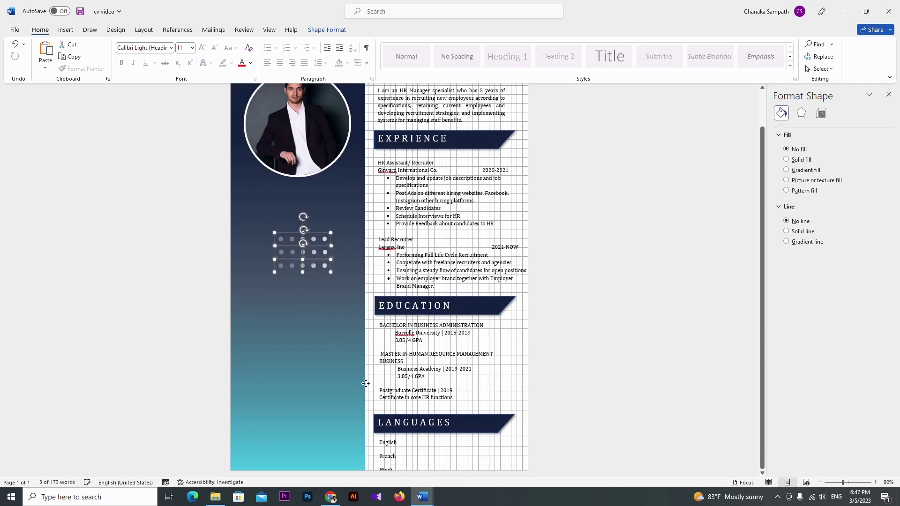
pyautogui.moveTo(274, 252); pyautogui.dragTo(427, 472)
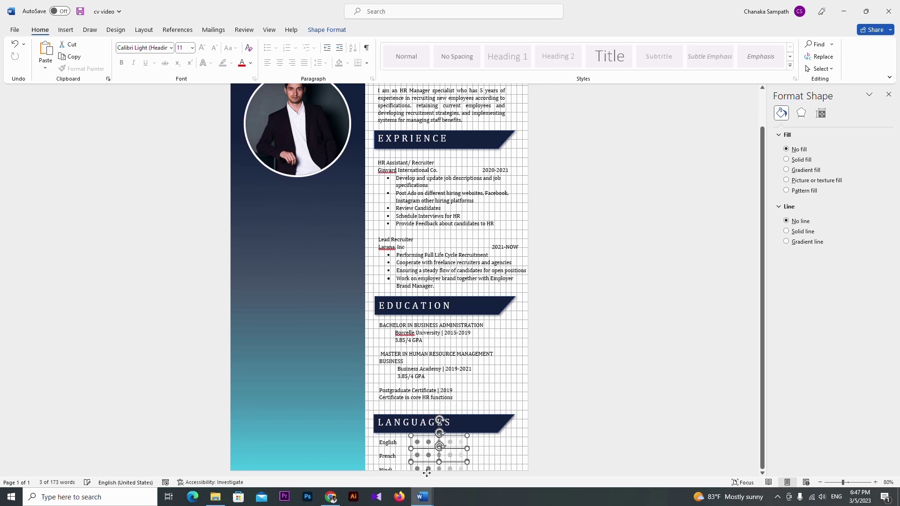
pyautogui.click(483, 421)
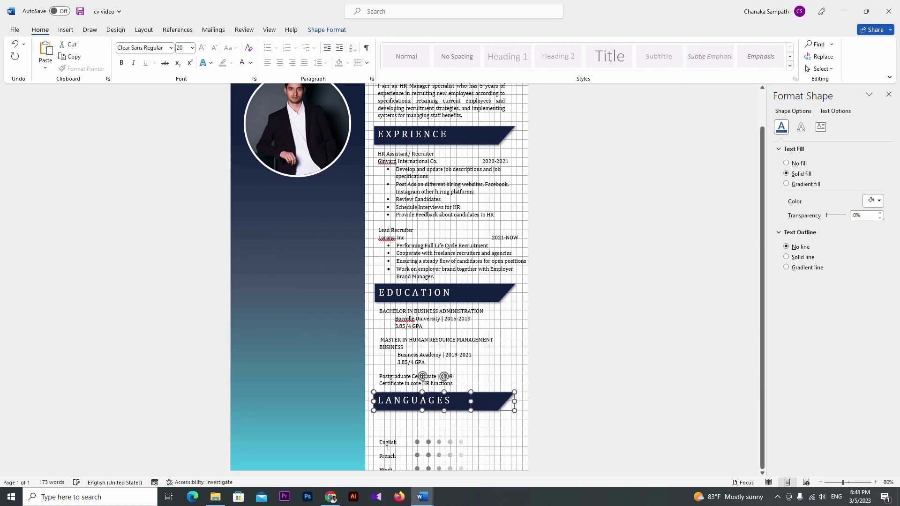
# Step: Duplicate the PROFILE text box under the photo, enter the candidate's name at 26 pt, and widen it
pyautogui.scroll(3, 585, 410)
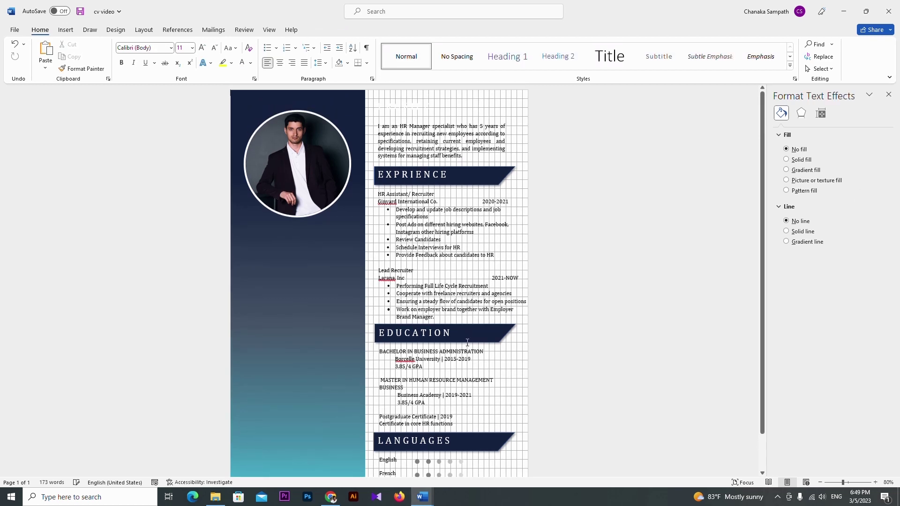
pyautogui.click(404, 106)
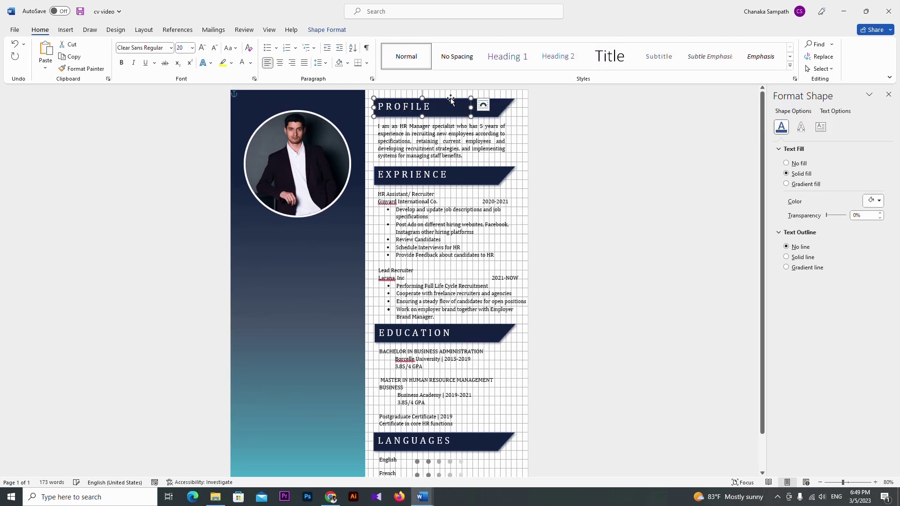
pyautogui.hotkey('ctrl', 'v')
pyautogui.moveTo(437, 109); pyautogui.dragTo(310, 239)
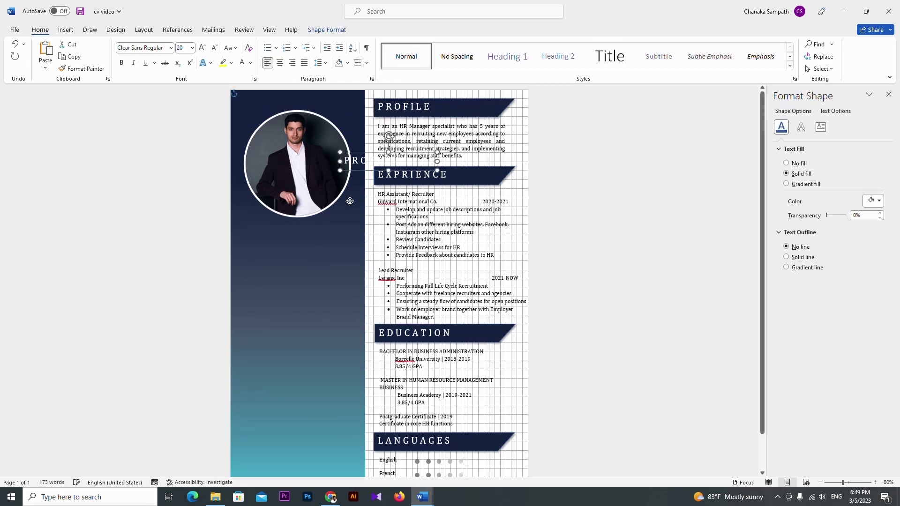
pyautogui.press('BackSpace')
pyautogui.press('BackSpace')
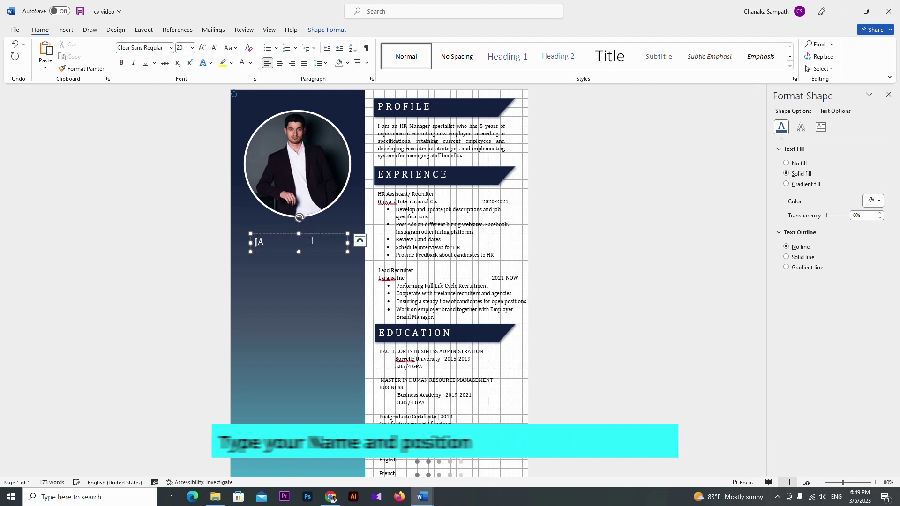
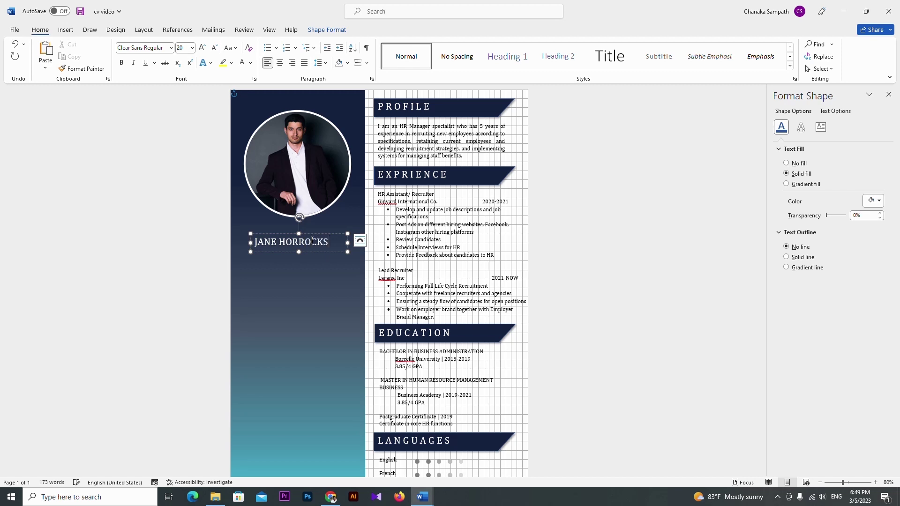
pyautogui.click(252, 232)
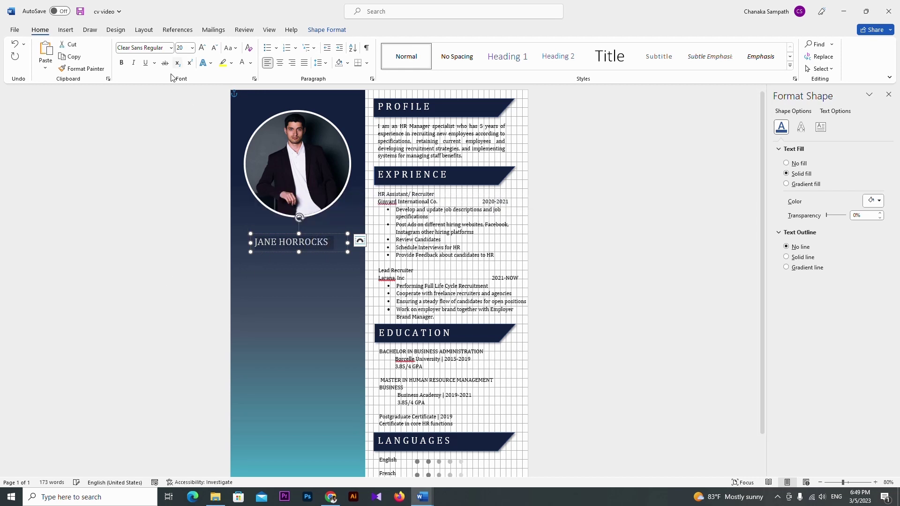
pyautogui.click(185, 47)
pyautogui.write('26')
pyautogui.press('Return')
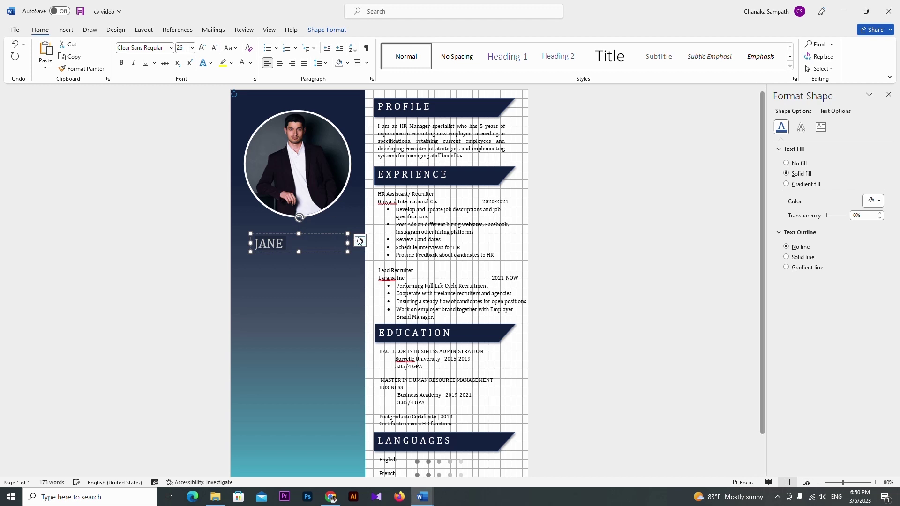
pyautogui.moveTo(347, 242)
pyautogui.mouseDown()
pyautogui.moveTo(362, 242)
pyautogui.moveTo(318, 236)
pyautogui.mouseUp()
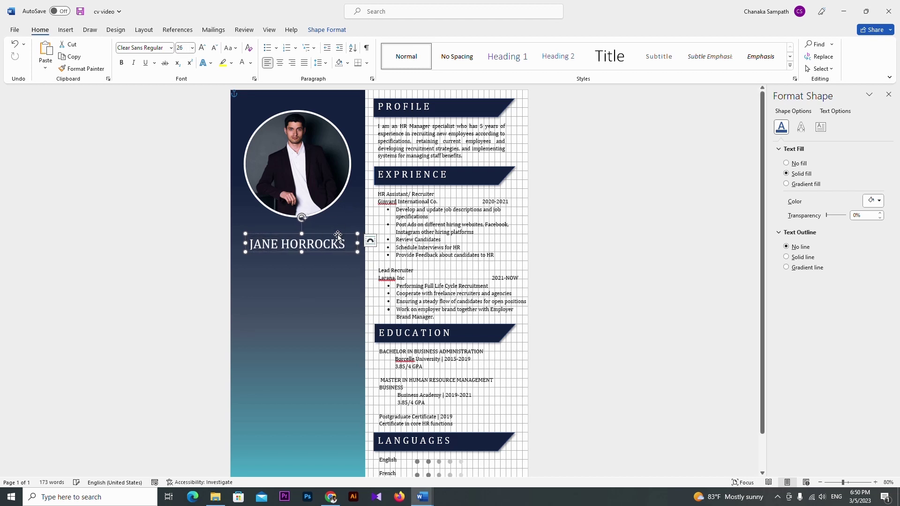
# Step: Duplicate the name box below it as the HR MANAGER title at 16 pt, narrowed to fit
pyautogui.hotkey('ctrl', 'v')
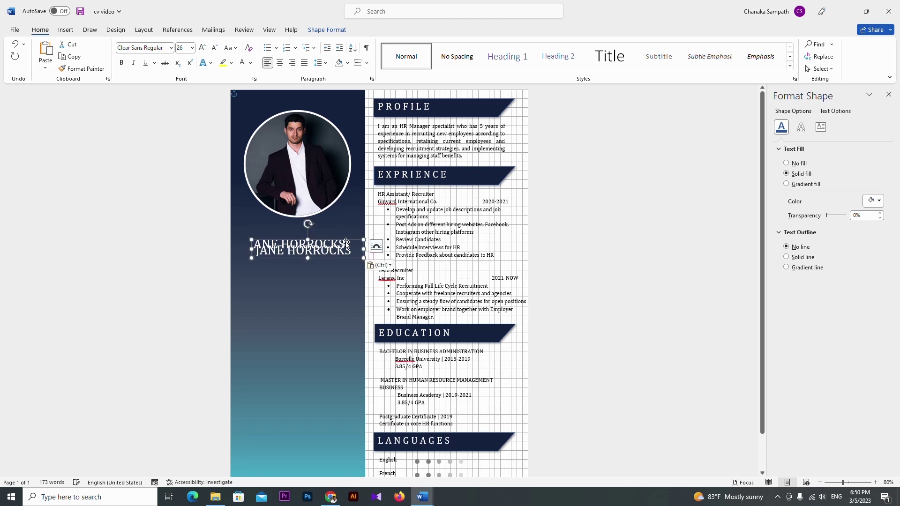
pyautogui.moveTo(346, 243); pyautogui.dragTo(345, 264)
pyautogui.press('BackSpace')
pyautogui.press('BackSpace')
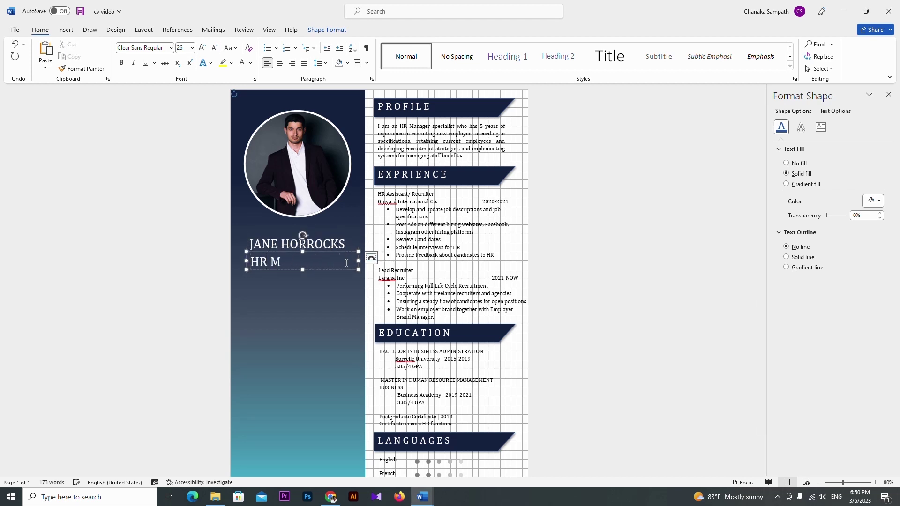
pyautogui.tripleClick(346, 263)
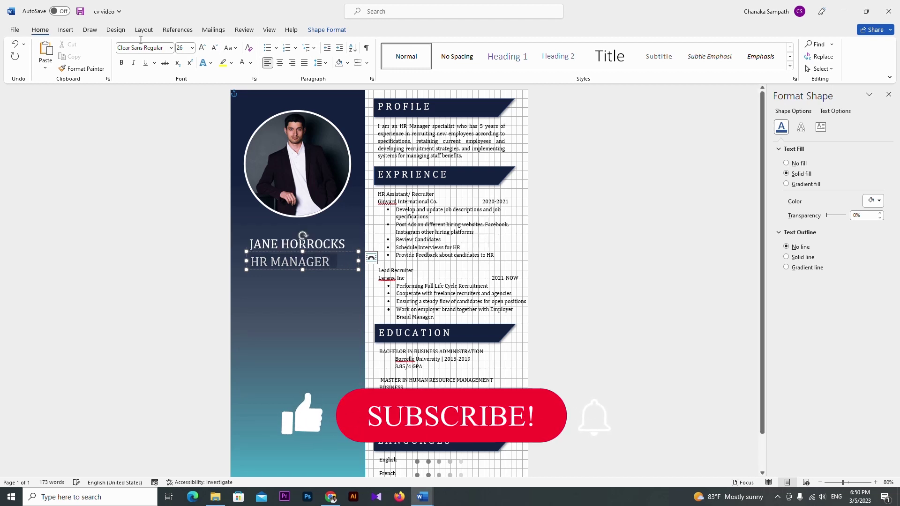
pyautogui.click(192, 49)
pyautogui.click(183, 133)
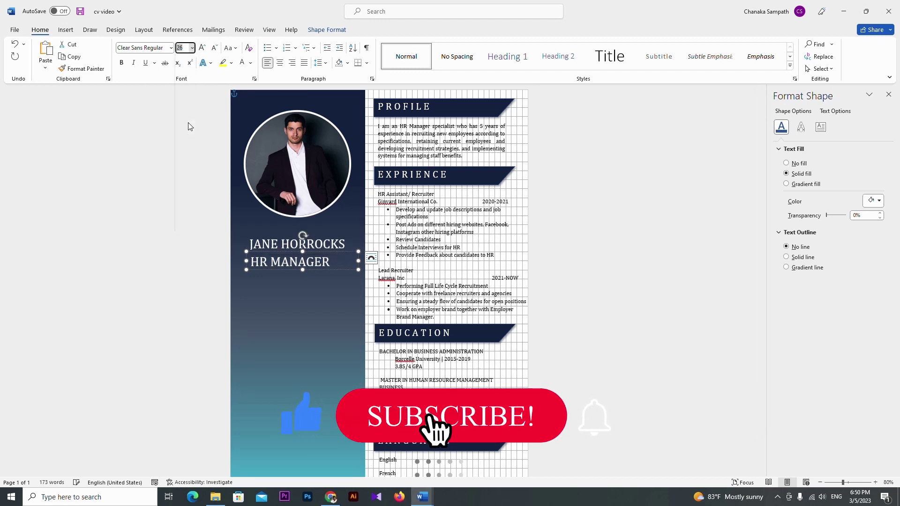
pyautogui.write('16')
pyautogui.moveTo(360, 264)
pyautogui.mouseDown()
pyautogui.moveTo(308, 260)
pyautogui.moveTo(319, 252)
pyautogui.mouseUp()
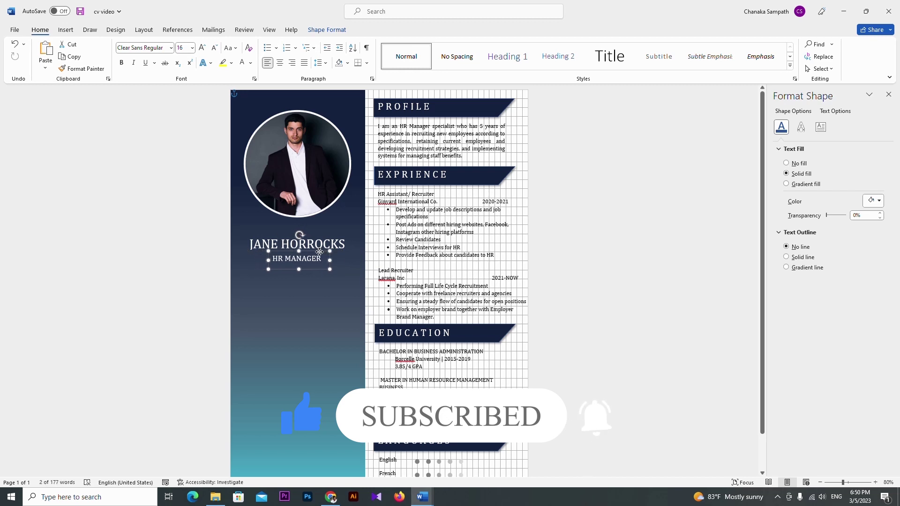
pyautogui.click(530, 267)
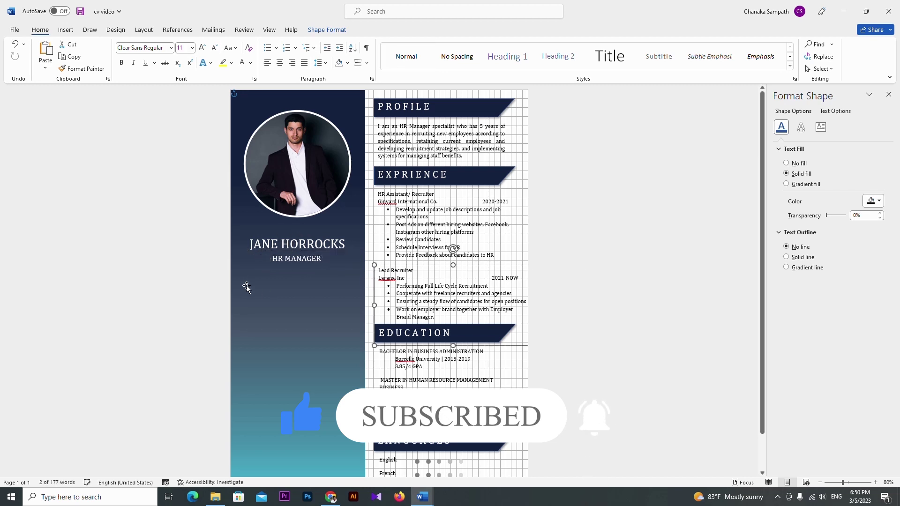
pyautogui.click(65, 29)
# Step: Draw a rectangle under HR MANAGER with white fill and no outline
pyautogui.click(138, 53)
pyautogui.click(161, 130)
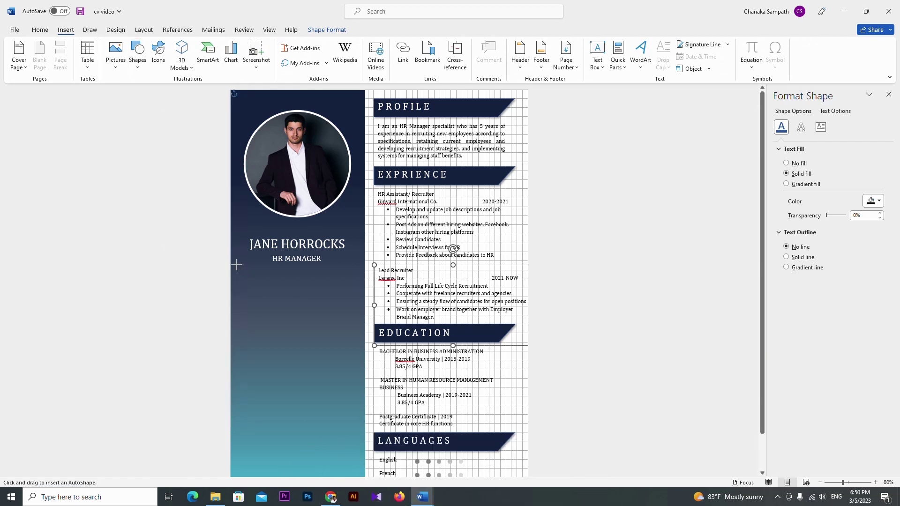
pyautogui.moveTo(239, 272); pyautogui.dragTo(277, 280)
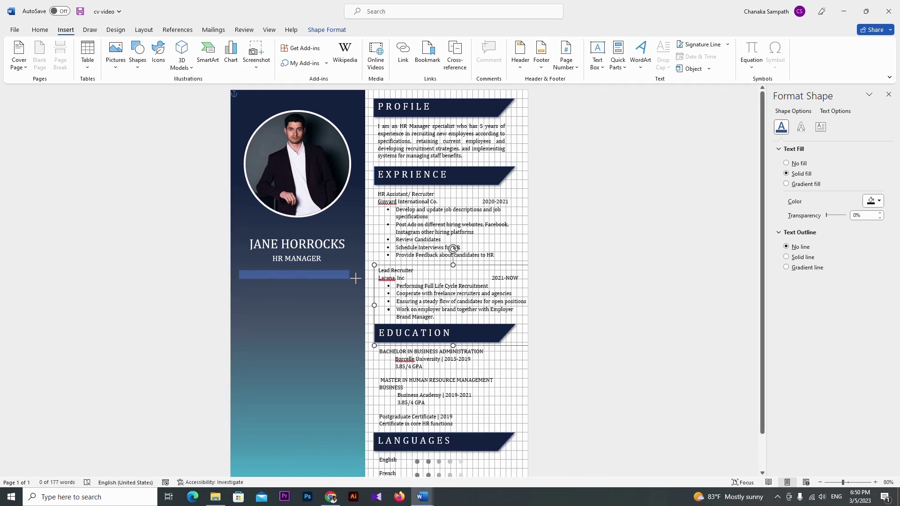
pyautogui.moveTo(355, 279); pyautogui.dragTo(364, 274)
pyautogui.click(350, 44)
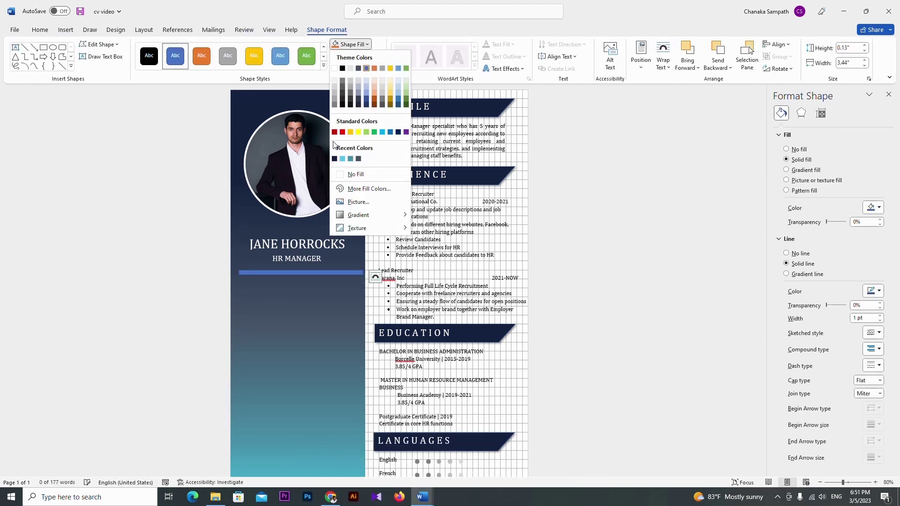
pyautogui.click(335, 69)
pyautogui.click(357, 56)
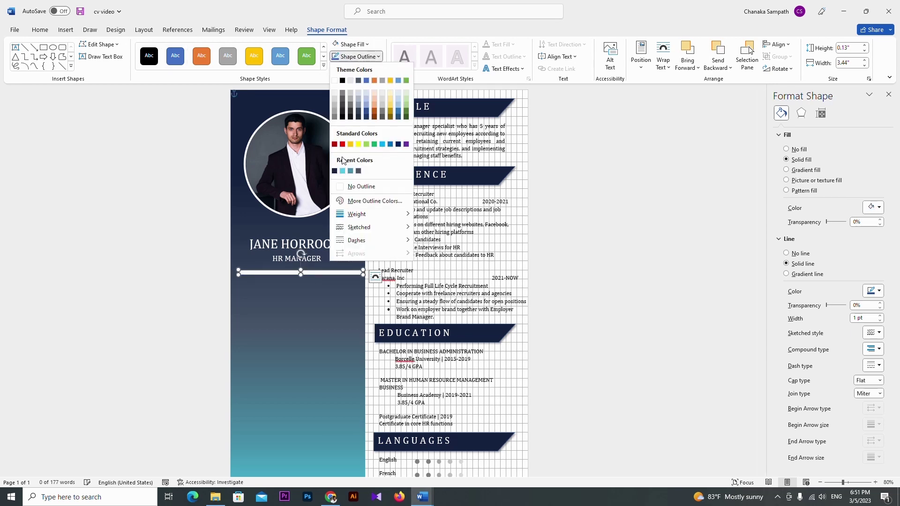
pyautogui.click(361, 186)
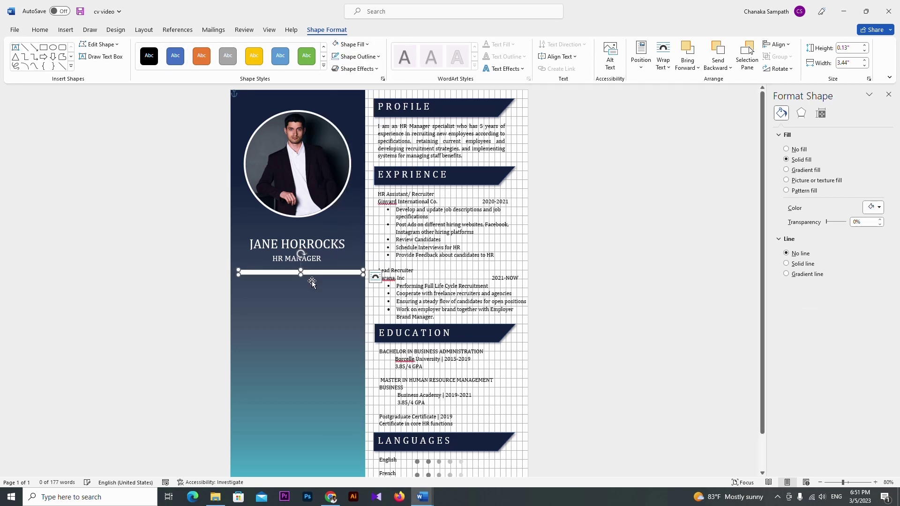
# Step: Resize the white rectangle into a thin divider line across the sidebar
pyautogui.keyDown('ctrl'); pyautogui.scroll(3, 311, 281); pyautogui.keyUp('ctrl')
pyautogui.keyDown('ctrl'); pyautogui.scroll(5, 285, 278); pyautogui.keyUp('ctrl')
pyautogui.keyDown('ctrl'); pyautogui.scroll(5, 201, 283); pyautogui.keyUp('ctrl')
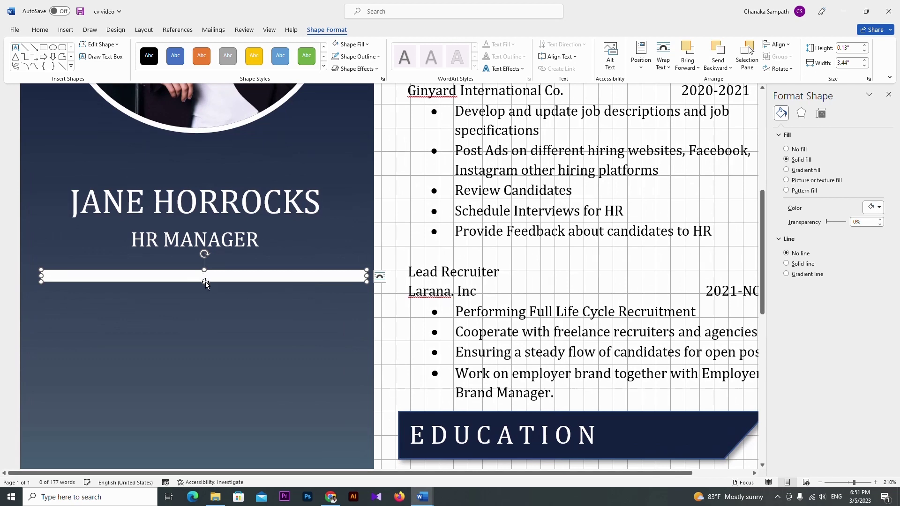
pyautogui.moveTo(203, 277); pyautogui.dragTo(207, 278)
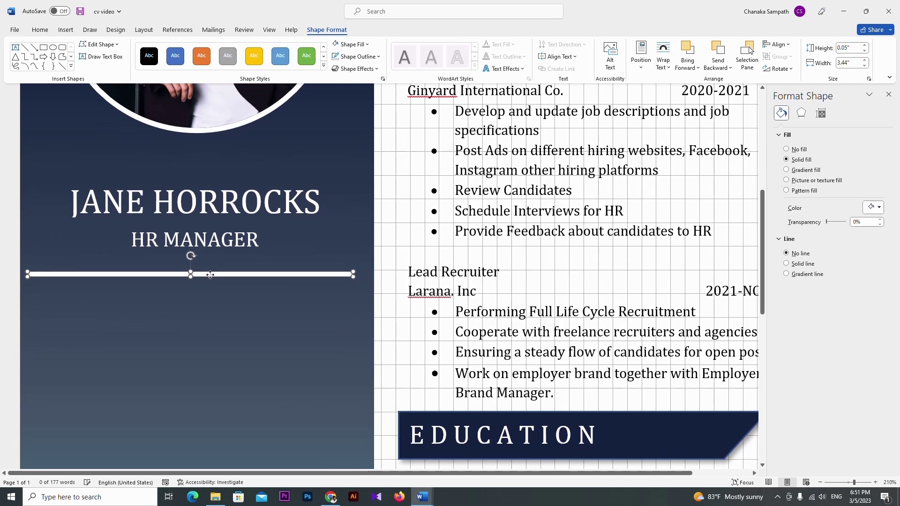
pyautogui.moveTo(367, 274); pyautogui.dragTo(360, 275)
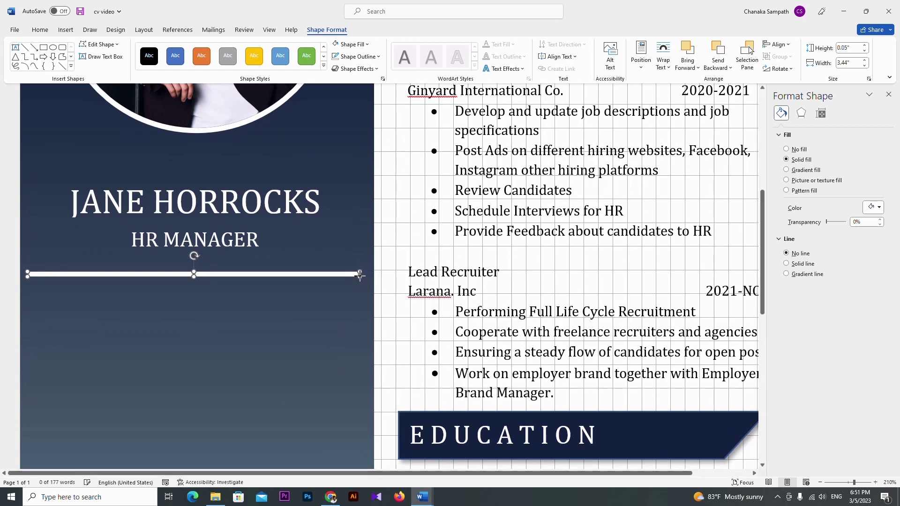
pyautogui.click(252, 305)
# Step: Paste a CONTACTS heading and place it below the white divider
pyautogui.keyDown('ctrl'); pyautogui.scroll(-6, 261, 299); pyautogui.keyUp('ctrl')
pyautogui.keyDown('ctrl'); pyautogui.scroll(-4, 262, 300); pyautogui.keyUp('ctrl')
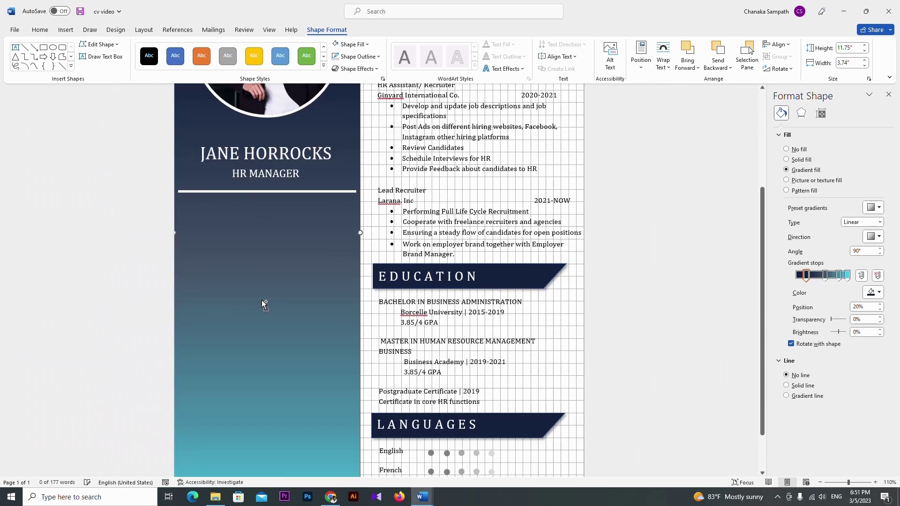
pyautogui.keyDown('ctrl'); pyautogui.scroll(-3, 261, 300); pyautogui.keyUp('ctrl')
pyautogui.hotkey('ctrl', 'v')
pyautogui.moveTo(246, 111)
pyautogui.mouseDown()
pyautogui.moveTo(261, 227)
pyautogui.moveTo(255, 296)
pyautogui.mouseUp()
# Step: Paste the phone, envelope, globe and location icons below the CONTACTS heading
pyautogui.click(277, 307)
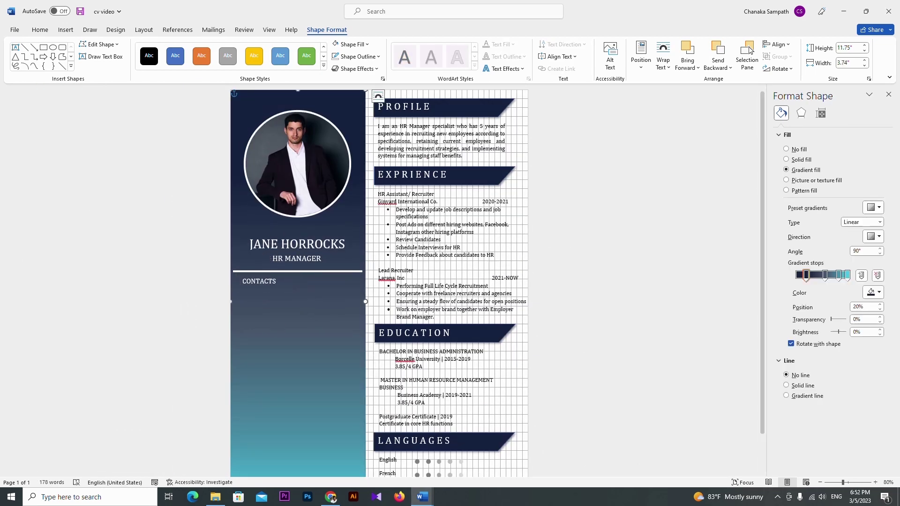
pyautogui.rightClick(277, 308)
pyautogui.click(295, 107)
pyautogui.click(241, 115)
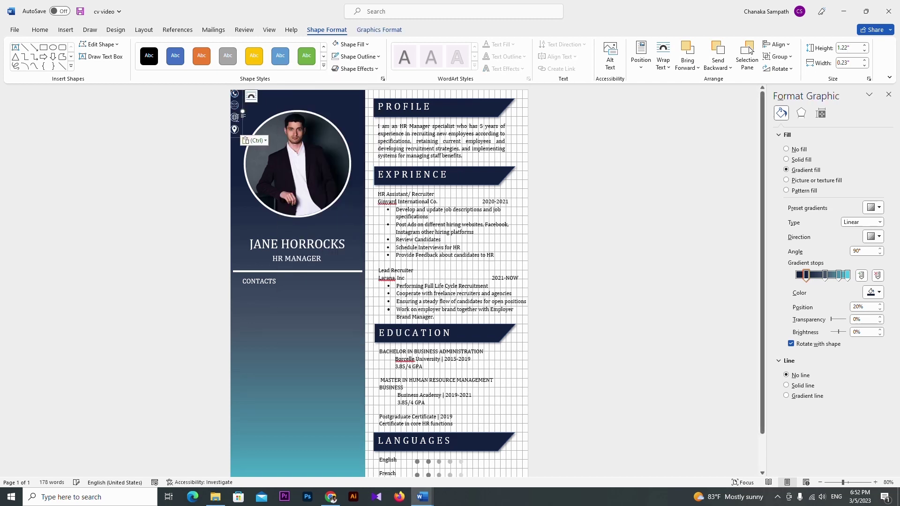
pyautogui.moveTo(241, 116); pyautogui.dragTo(253, 322)
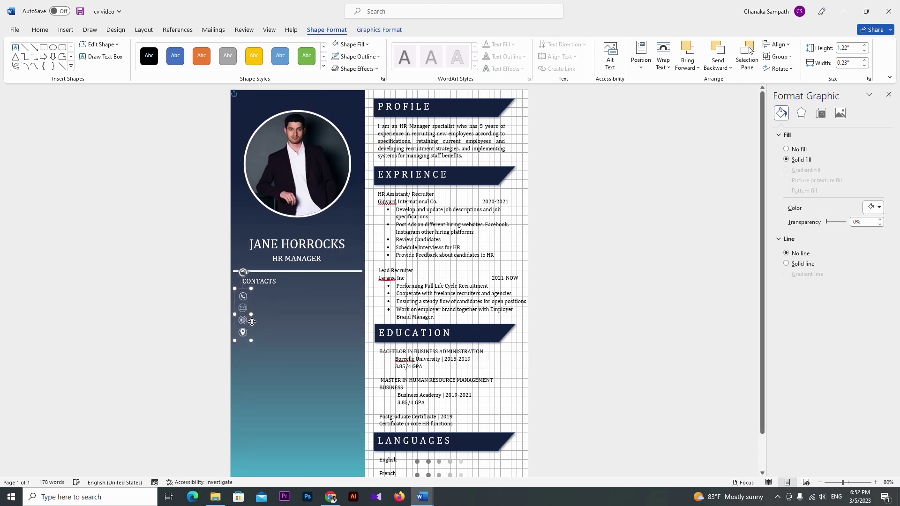
# Step: Paste the phone number and e-mail address text boxes beside their icons
pyautogui.rightClick(276, 314)
pyautogui.click(299, 125)
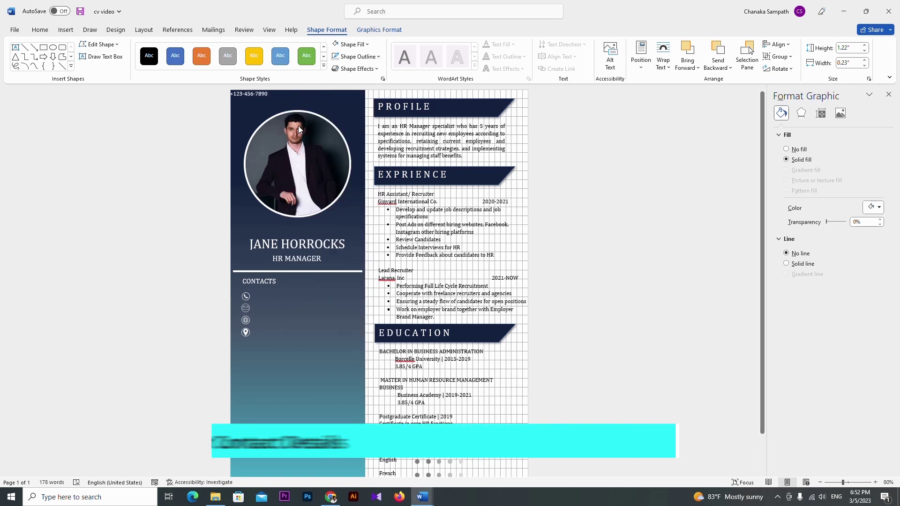
pyautogui.moveTo(265, 103); pyautogui.dragTo(293, 303)
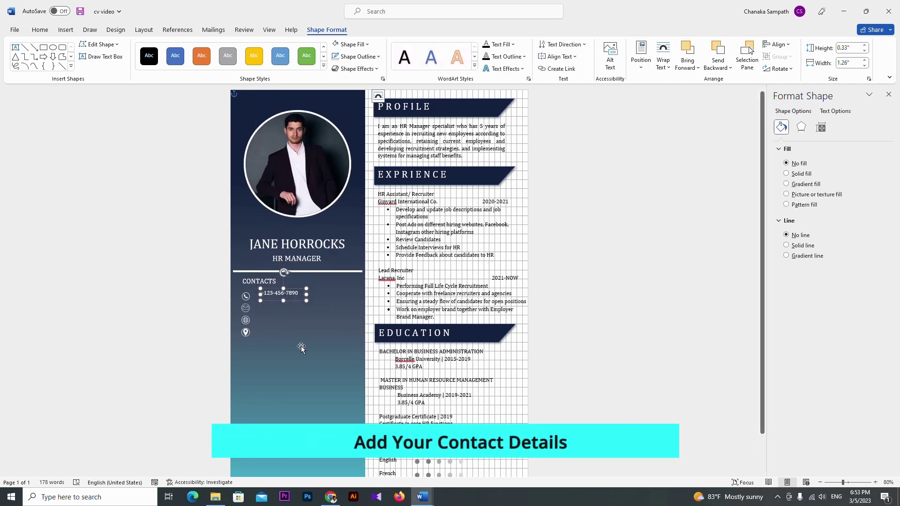
pyautogui.rightClick(303, 300)
pyautogui.click(325, 159)
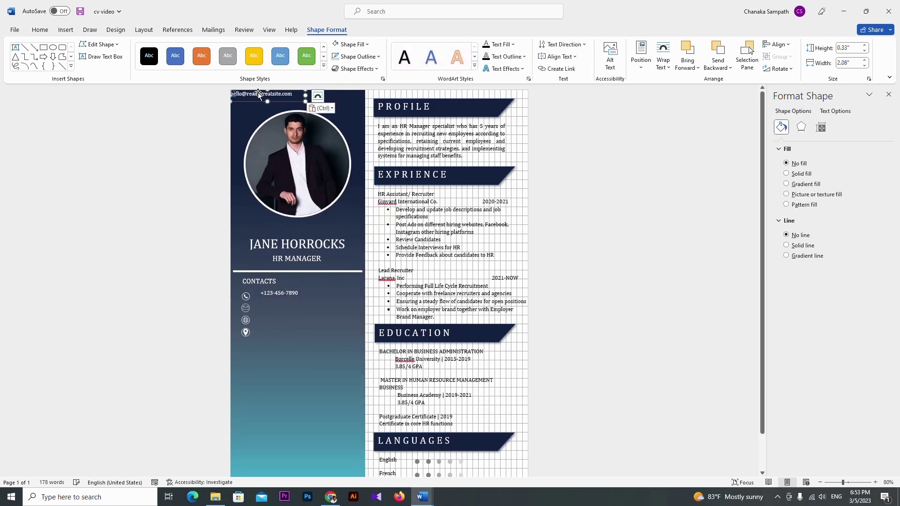
pyautogui.moveTo(259, 101); pyautogui.dragTo(288, 310)
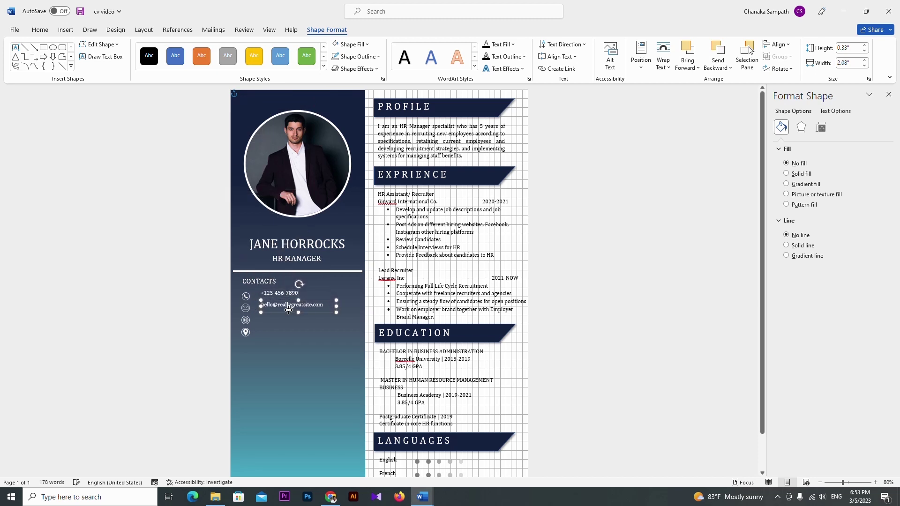
# Step: Paste the website and street address text boxes beside the globe and location icons
pyautogui.rightClick(301, 337)
pyautogui.click(324, 151)
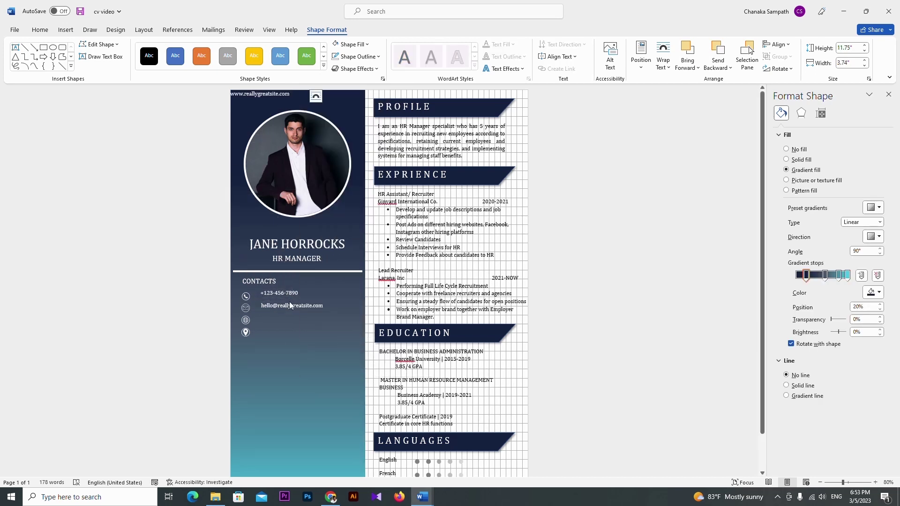
pyautogui.moveTo(264, 97); pyautogui.dragTo(304, 327)
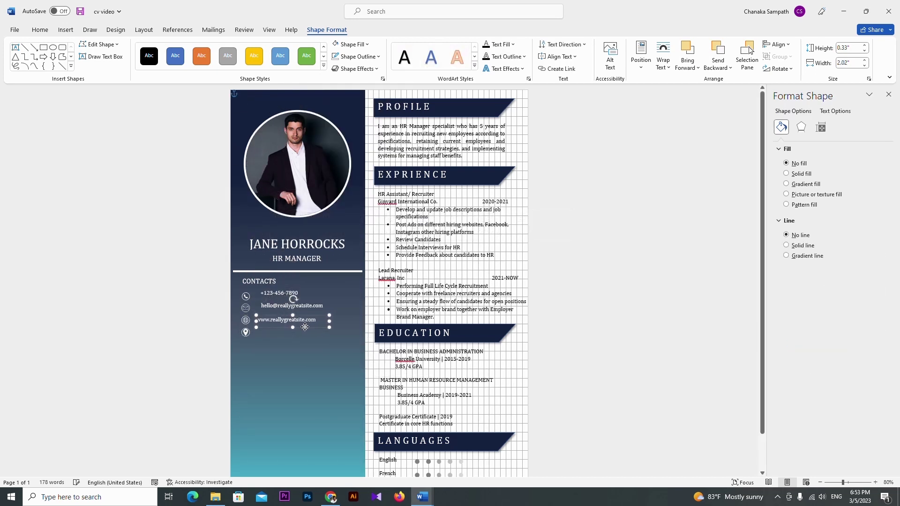
pyautogui.rightClick(277, 341)
pyautogui.click(320, 151)
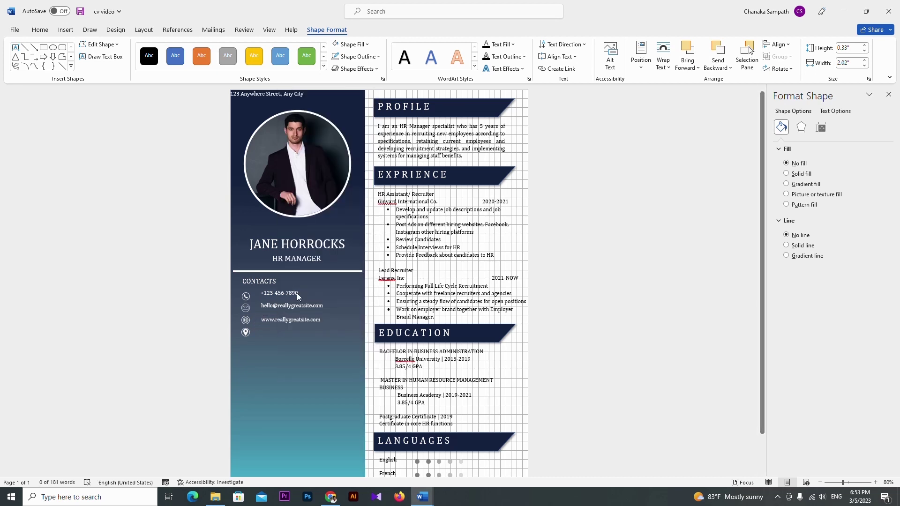
pyautogui.moveTo(266, 127); pyautogui.dragTo(309, 340)
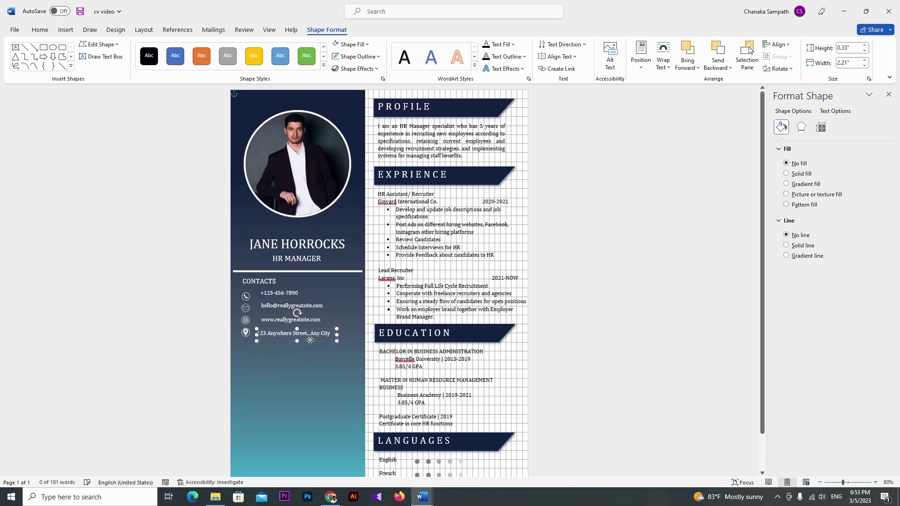
pyautogui.click(584, 341)
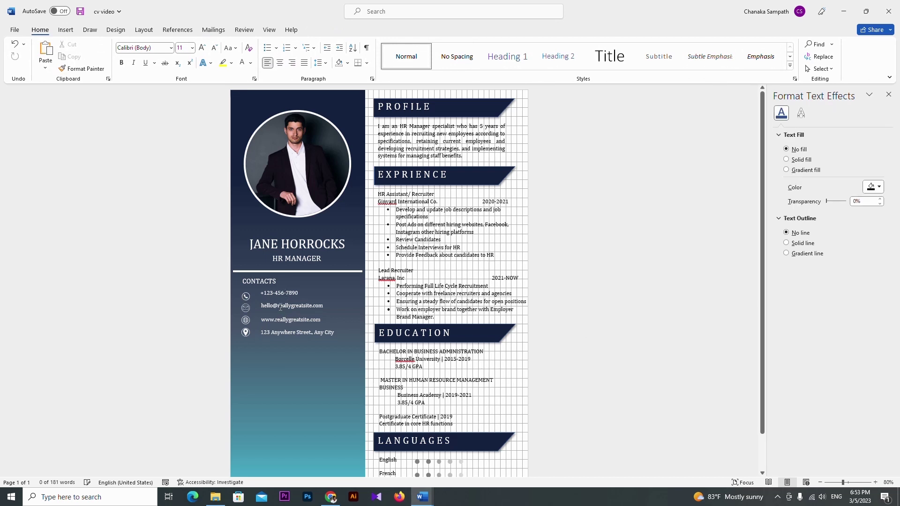
# Step: Duplicate the white divider line and place it below the address row
pyautogui.scroll(-2, 585, 341)
pyautogui.click(297, 231)
pyautogui.hotkey('ctrl', 'c')
pyautogui.hotkey('ctrl', 'v')
pyautogui.moveTo(297, 238); pyautogui.dragTo(294, 303)
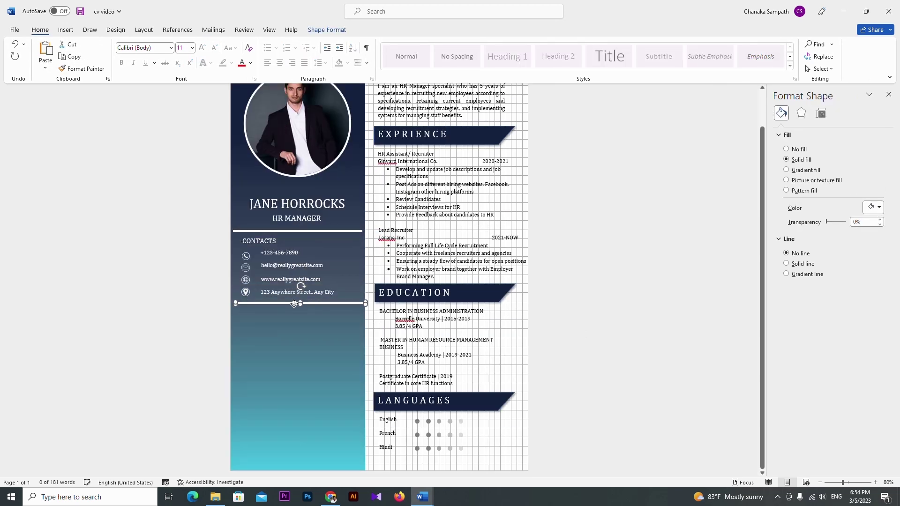
# Step: Paste the PERSONAL INFORMATION heading and its personal-details list below the new divider
pyautogui.rightClick(283, 336)
pyautogui.press('Escape')
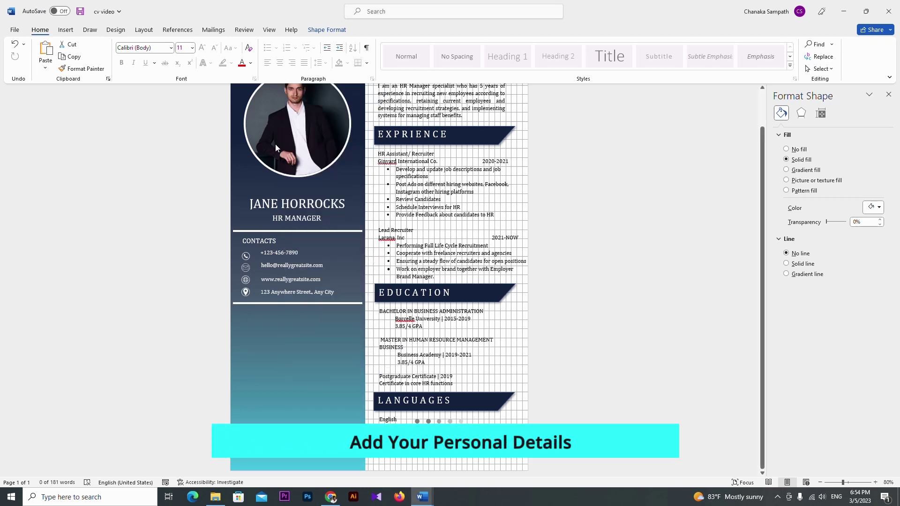
pyautogui.scroll(2, 274, 144)
pyautogui.moveTo(251, 116); pyautogui.dragTo(257, 365)
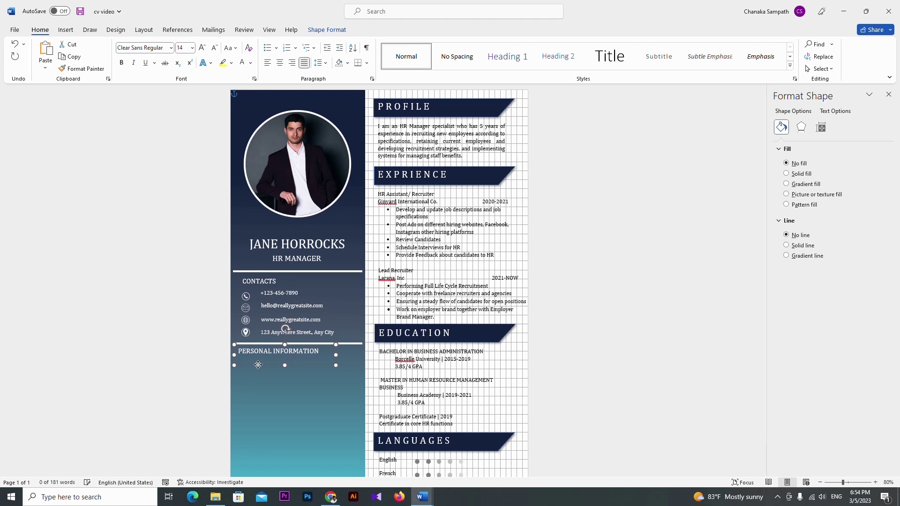
pyautogui.scroll(-1, 266, 336)
pyautogui.rightClick(301, 366)
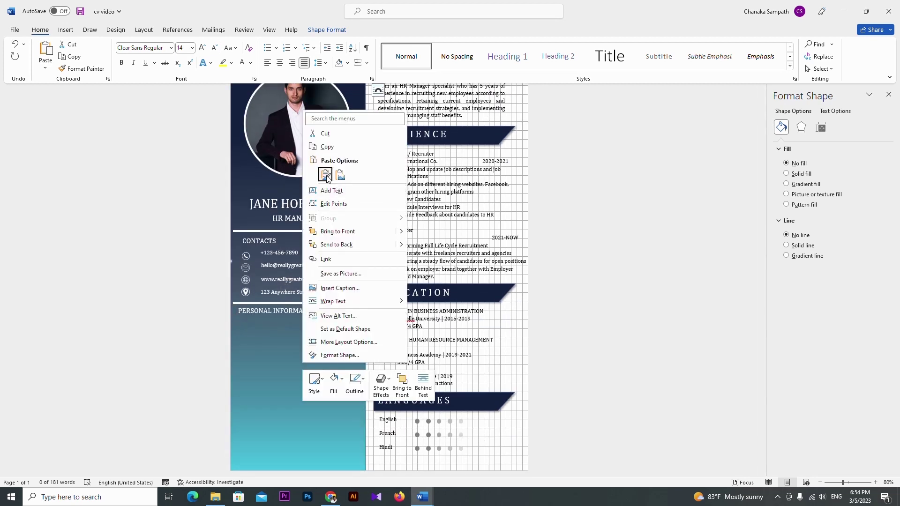
pyautogui.click(326, 175)
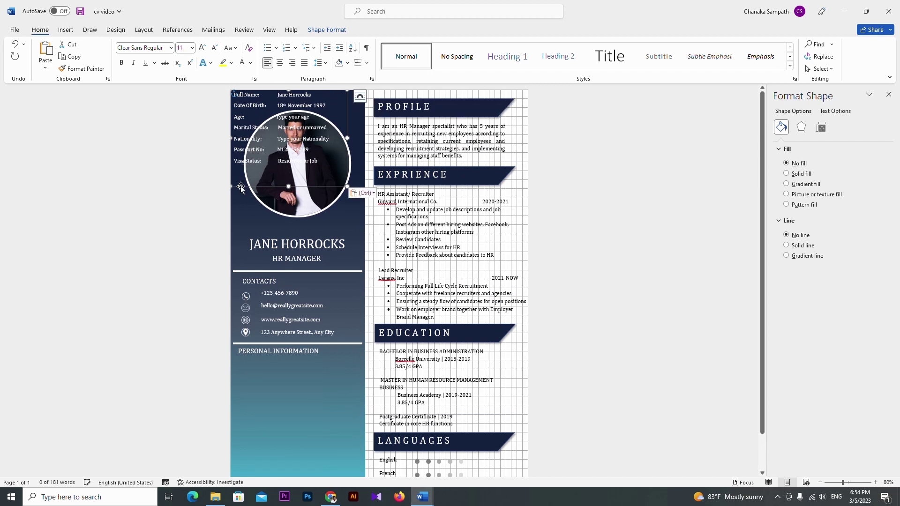
pyautogui.moveTo(256, 123); pyautogui.dragTo(252, 453)
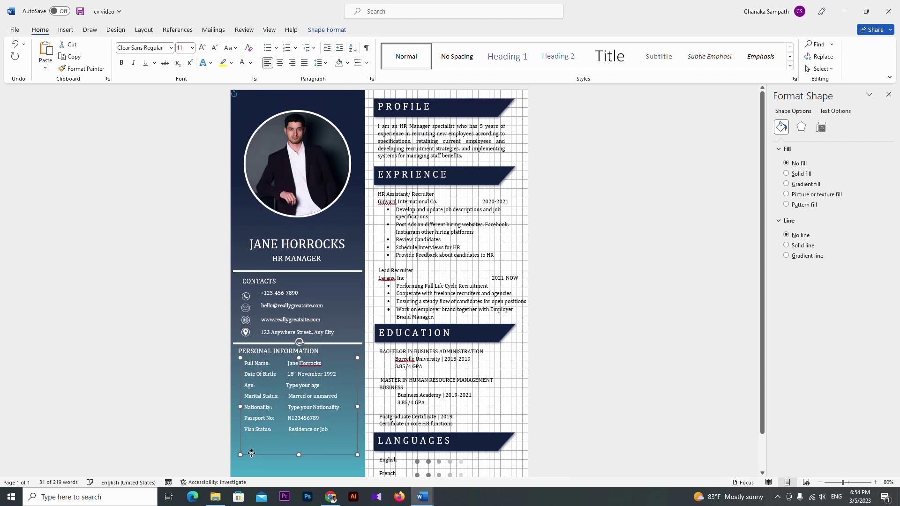
pyautogui.scroll(-2, 356, 302)
pyautogui.click(356, 303)
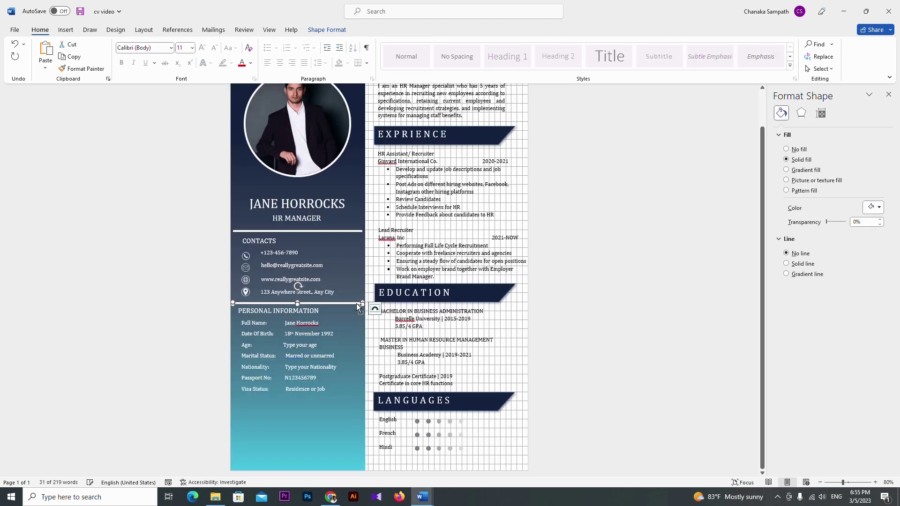
# Step: Duplicate the divider below the personal details and place a SKILLS heading under it
pyautogui.hotkey('ctrl', 'c')
pyautogui.hotkey('ctrl', 'v')
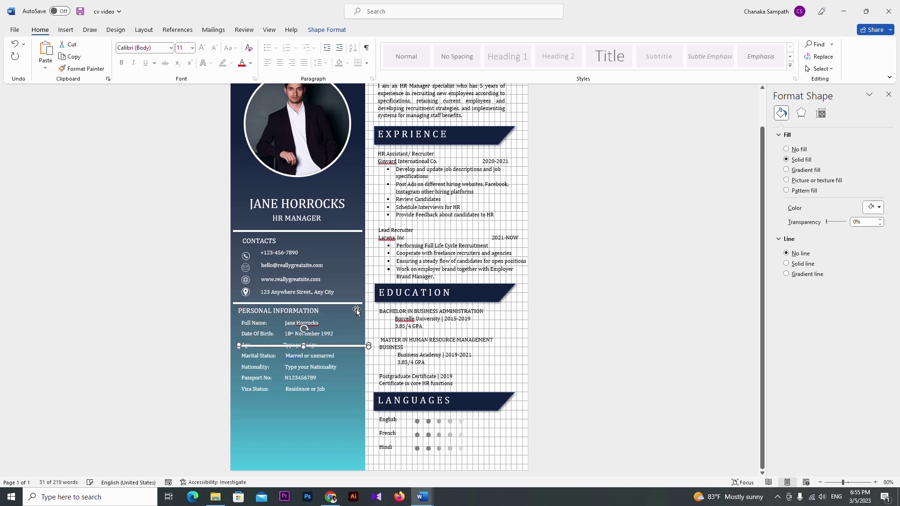
pyautogui.press('Down')
pyautogui.press('Down')
pyautogui.press('Down')
pyautogui.press('Down')
pyautogui.press('Down')
pyautogui.press('Down')
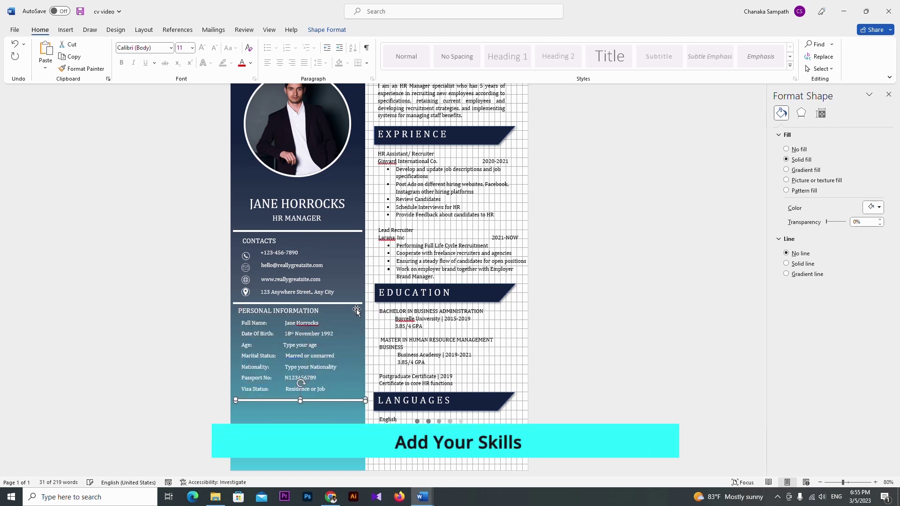
pyautogui.rightClick(267, 193)
pyautogui.click(308, 237)
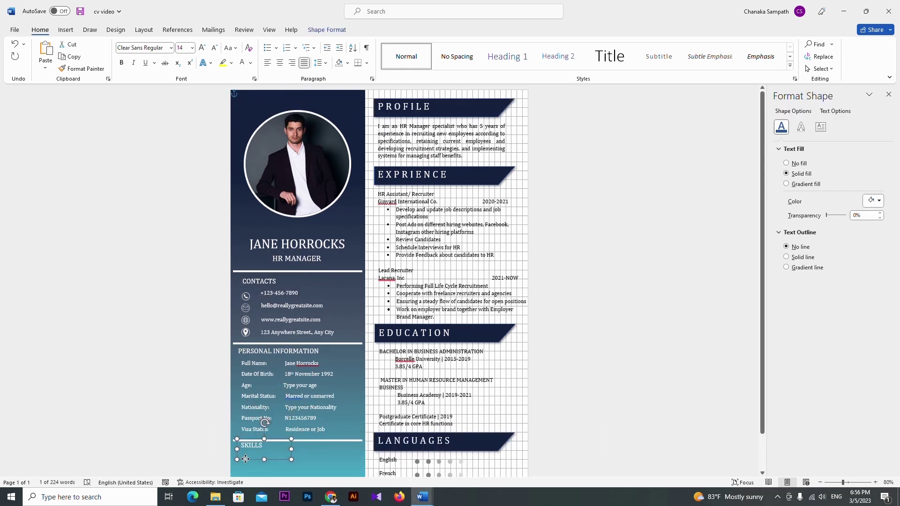
pyautogui.moveTo(245, 459); pyautogui.dragTo(242, 461)
pyautogui.click(252, 117)
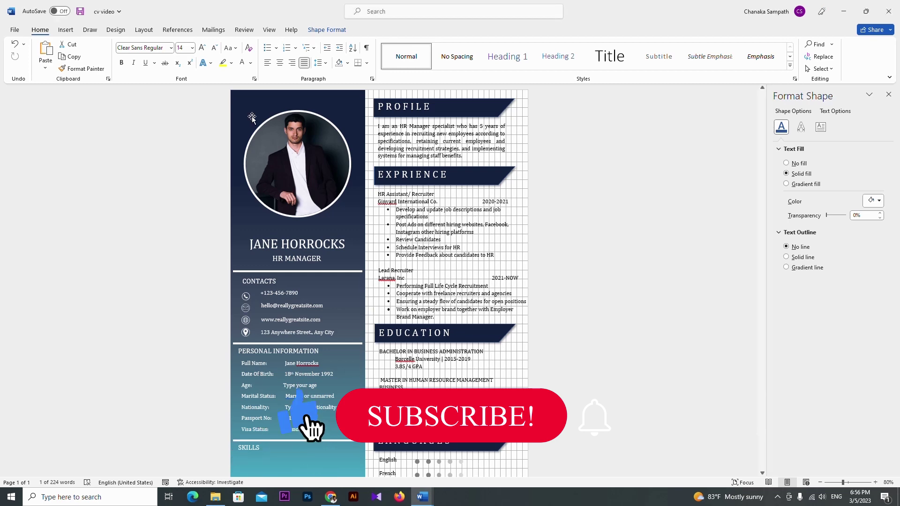
# Step: Paste the three-item skills bullet list under the SKILLS heading
pyautogui.scroll(-2, 328, 162)
pyautogui.rightClick(328, 162)
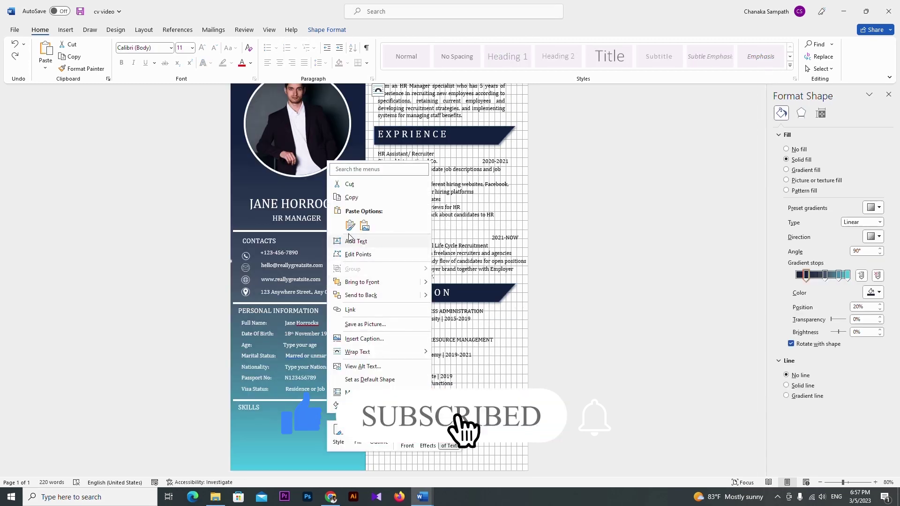
pyautogui.click(349, 227)
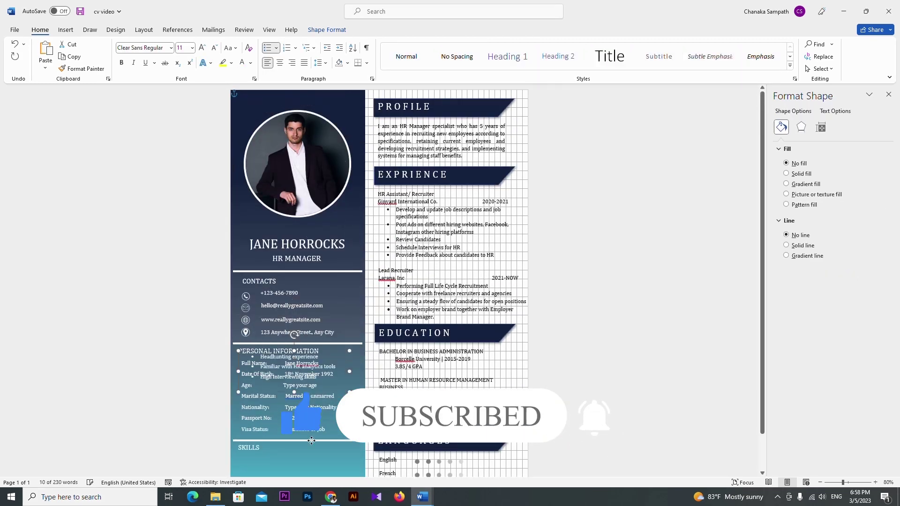
pyautogui.moveTo(311, 441); pyautogui.dragTo(306, 439)
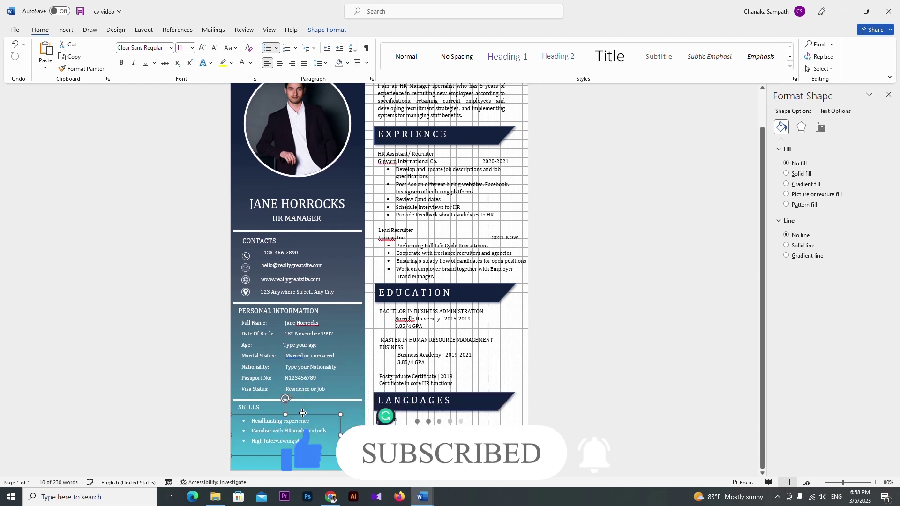
pyautogui.scroll(1, 271, 309)
pyautogui.click(271, 309)
pyautogui.scroll(-1, 391, 108)
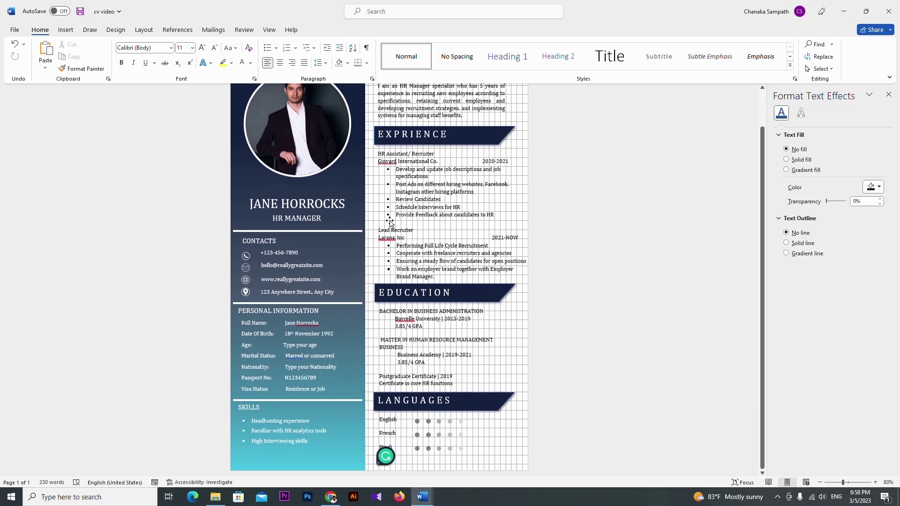